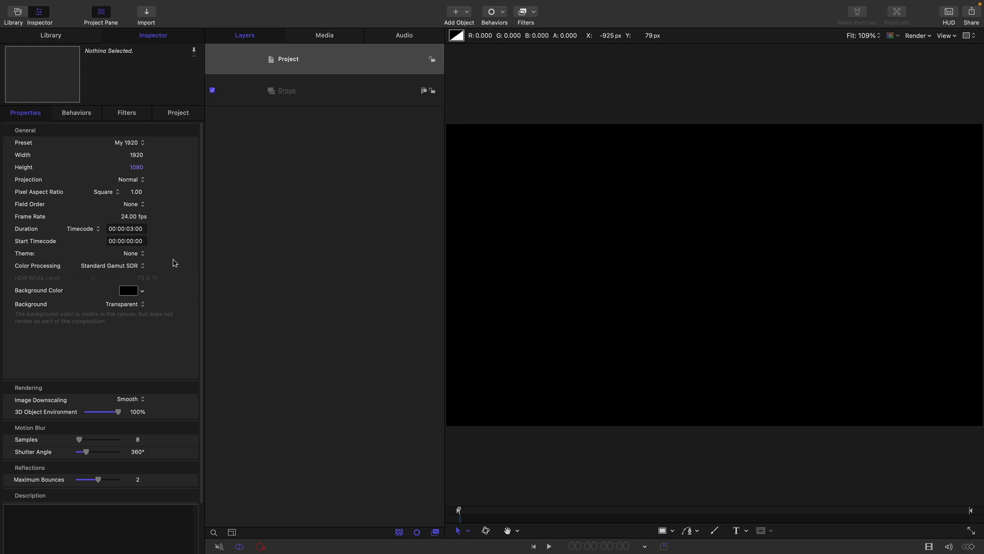
- Add a Color Solid generator from the Library's Generators into the Group
{"action": "left_click", "coordinate": [328, 93]}
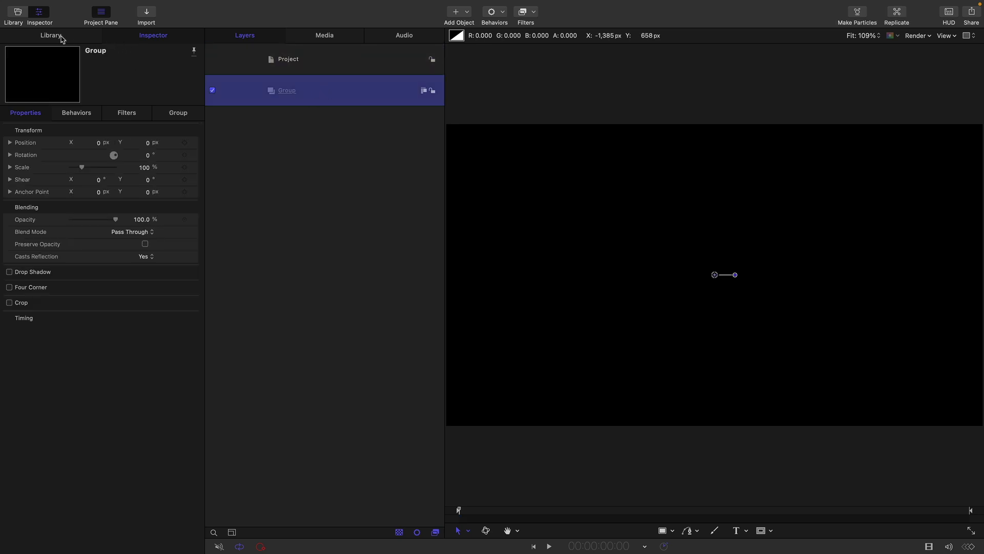
{"action": "left_click", "coordinate": [62, 38]}
{"action": "left_click", "coordinate": [28, 142]}
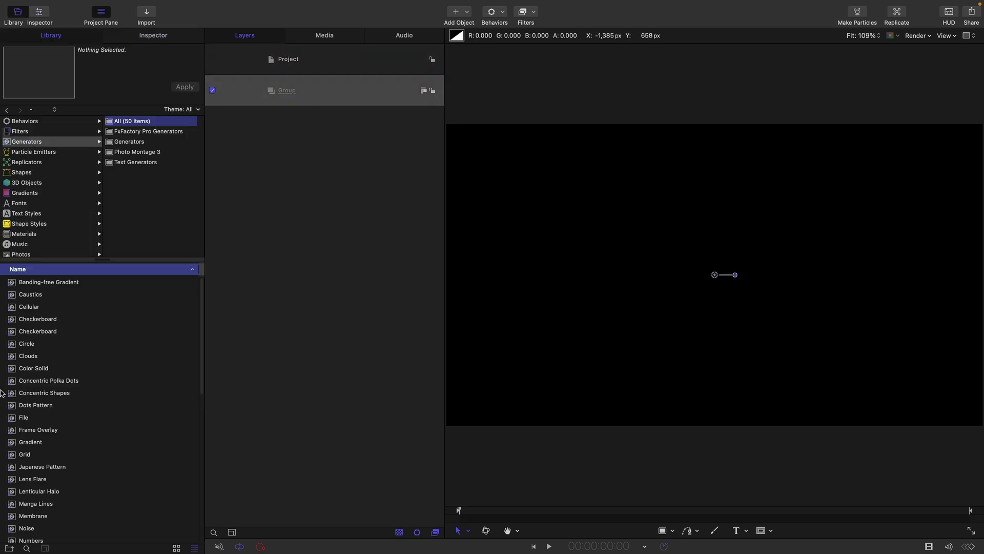
{"action": "left_click_drag", "start_coordinate": [13, 370], "coordinate": [315, 103]}
- Change the Color Solid's colour from blue to a mid grey (0.476)
{"action": "left_click", "coordinate": [153, 35]}
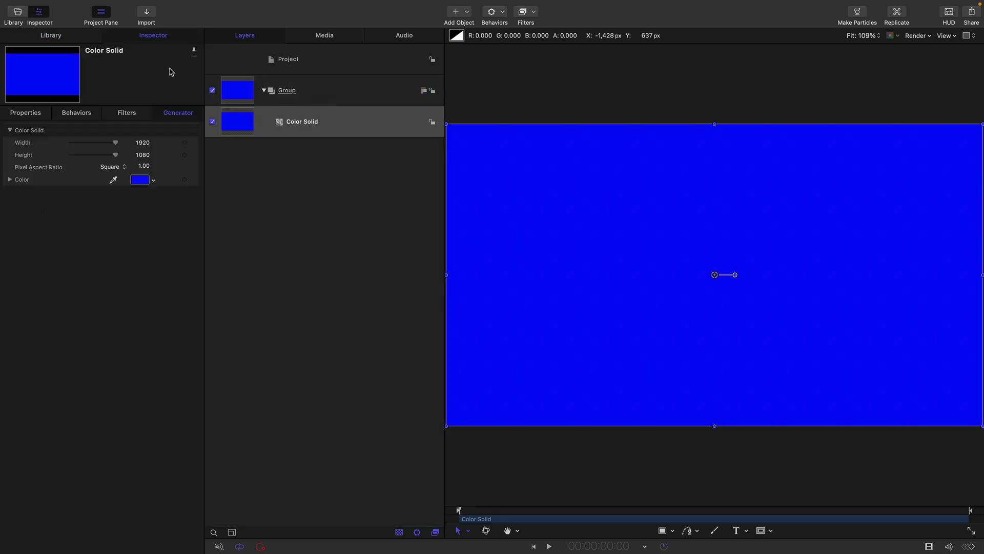
{"action": "left_click", "coordinate": [140, 179]}
{"action": "left_click", "coordinate": [396, 341]}
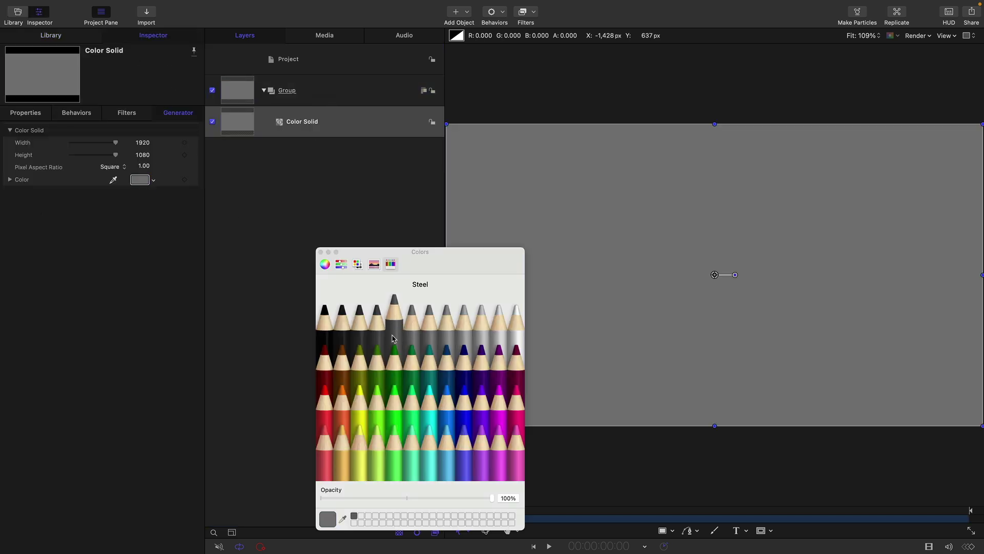
{"action": "left_click", "coordinate": [379, 334]}
{"action": "left_click", "coordinate": [395, 336]}
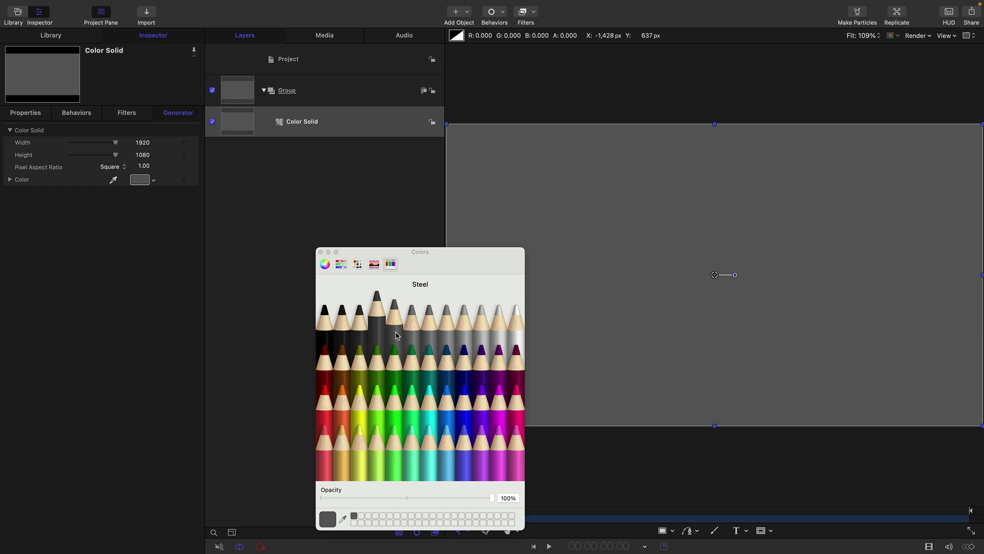
{"action": "left_click", "coordinate": [321, 252]}
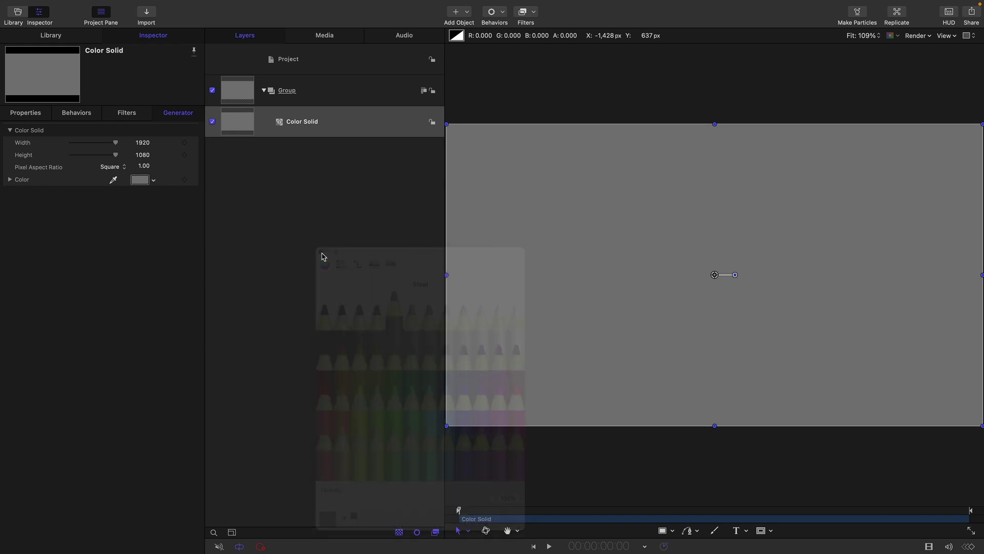
- Create a new group and type SCRIBBLE on the canvas with the Text tool
{"action": "left_click", "coordinate": [246, 91]}
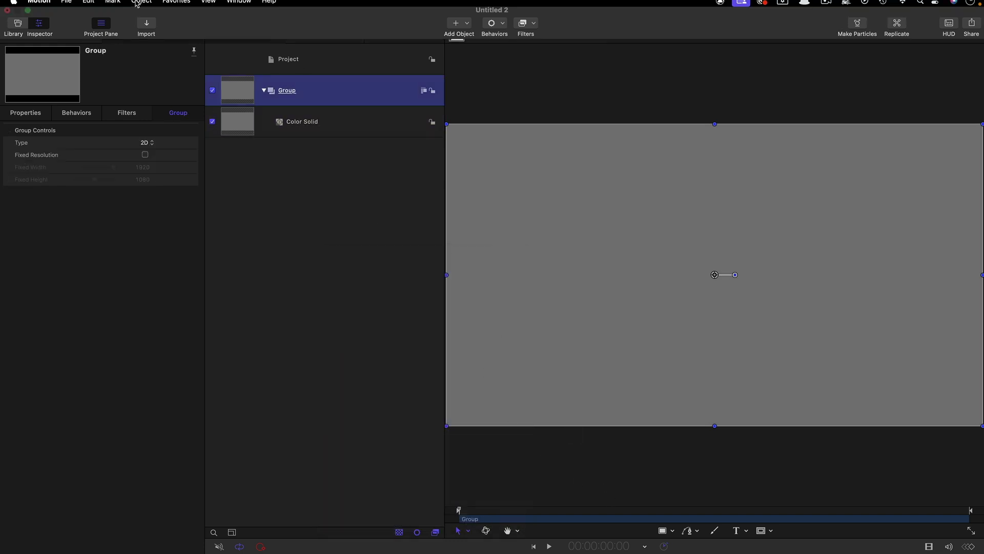
{"action": "left_click", "coordinate": [142, 6]}
{"action": "left_click", "coordinate": [144, 19]}
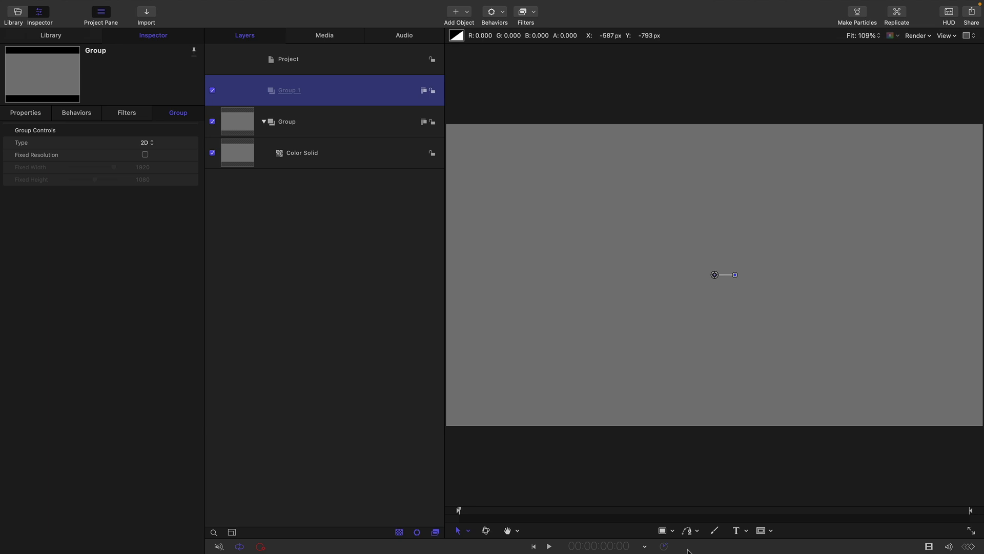
{"action": "left_click", "coordinate": [737, 531]}
{"action": "left_click", "coordinate": [586, 237]}
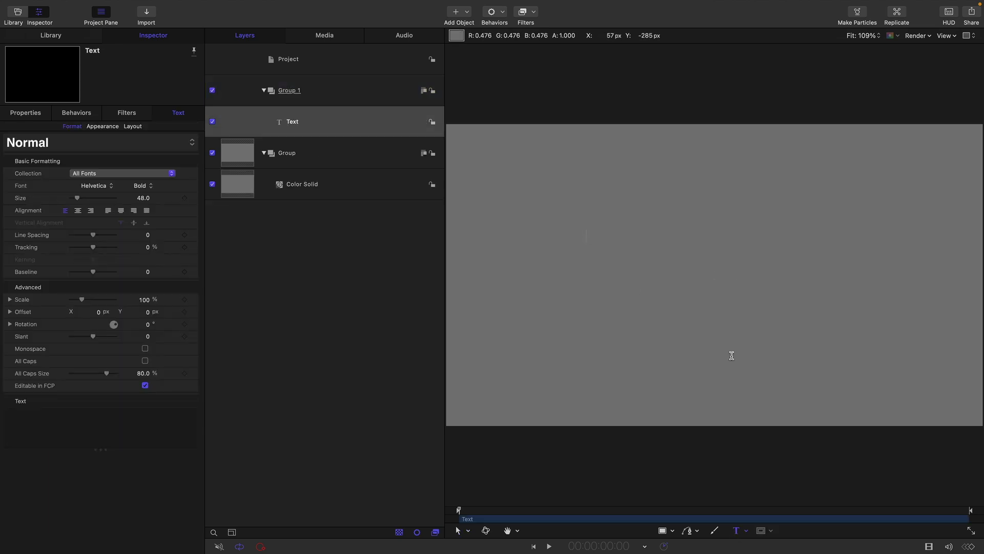
{"action": "type", "text": "SCRIBBLE"}
- Centre-align SCRIBBLE, set its size to 274, reset its position and lower it to Y -63.9
{"action": "key", "text": "super+a"}
{"action": "left_click", "coordinate": [78, 210]}
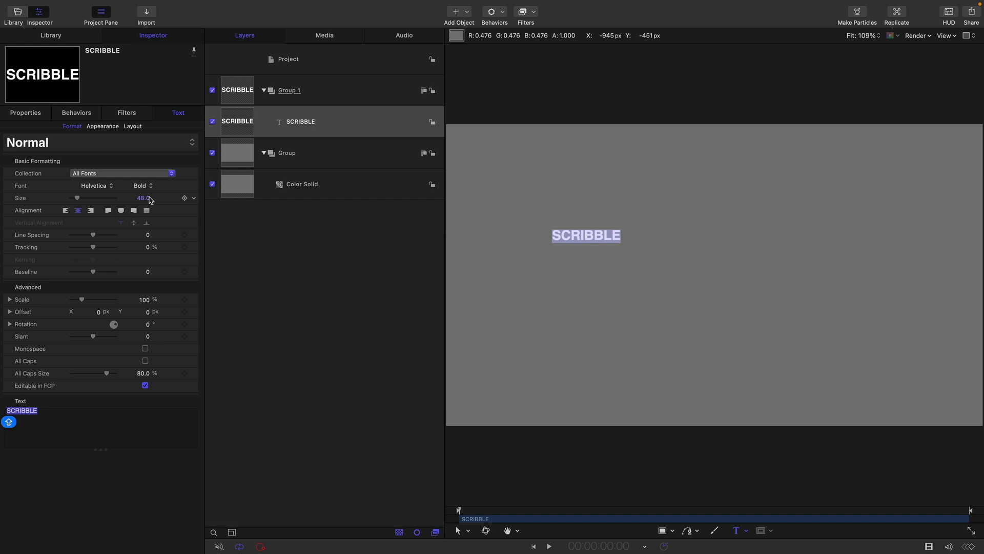
{"action": "mouse_move", "coordinate": [150, 200]}
{"action": "left_mouse_down"}
{"action": "mouse_move", "coordinate": [200, 200]}
{"action": "mouse_move", "coordinate": [19, 129]}
{"action": "left_mouse_up"}
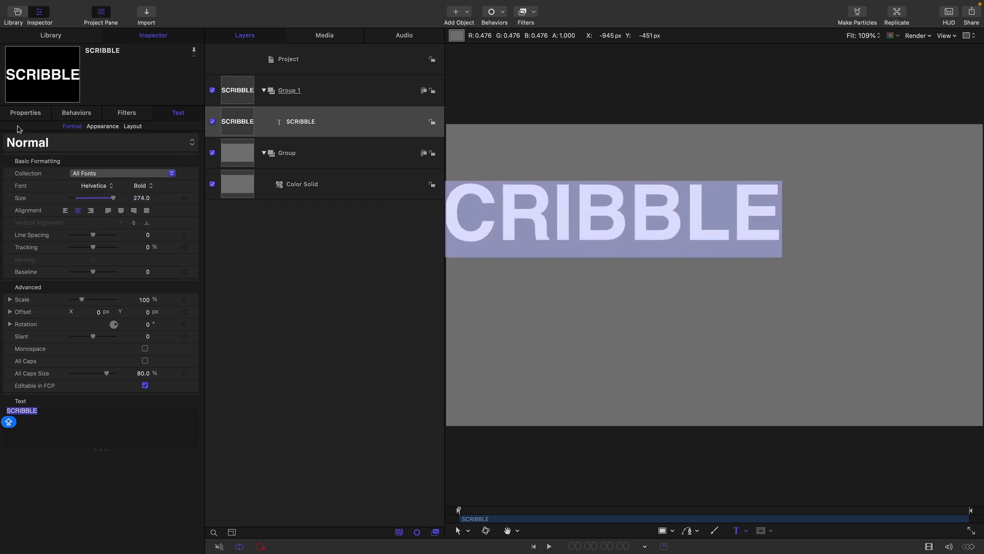
{"action": "left_click", "coordinate": [27, 112]}
{"action": "right_click", "coordinate": [114, 130]}
{"action": "left_click", "coordinate": [126, 134]}
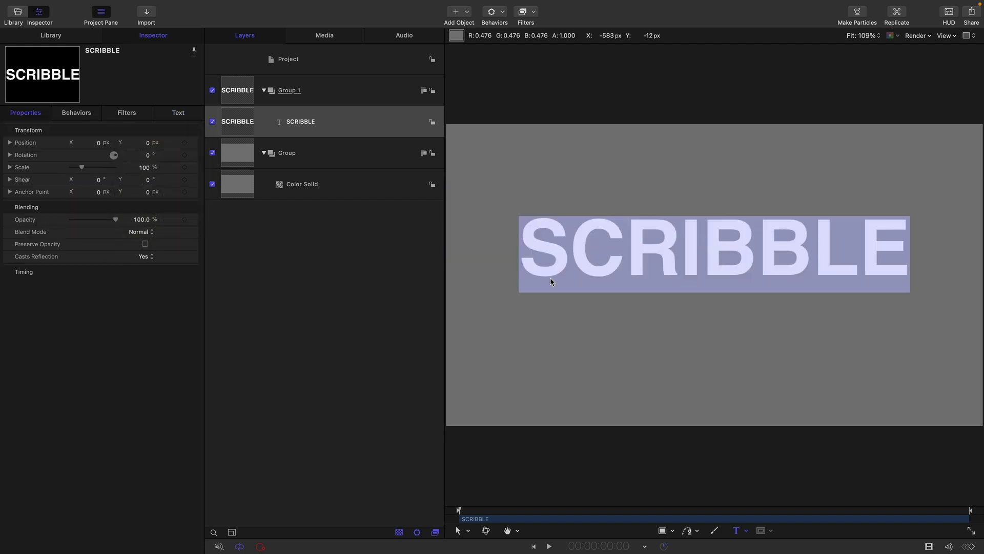
{"action": "left_click_drag", "start_coordinate": [147, 142], "coordinate": [147, 143]}
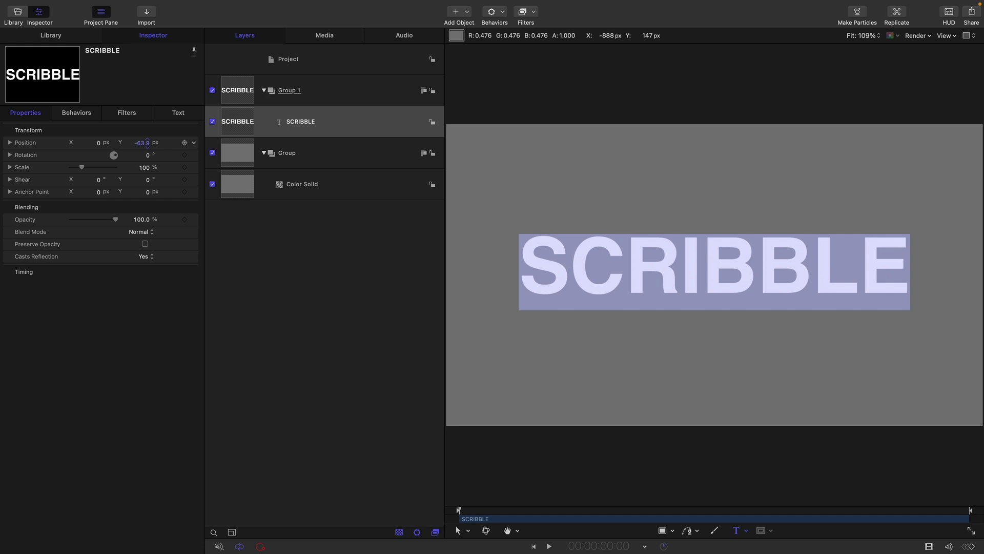
- Create another new group and set the Bezier tool to draw outline strokes
{"action": "left_click", "coordinate": [242, 96]}
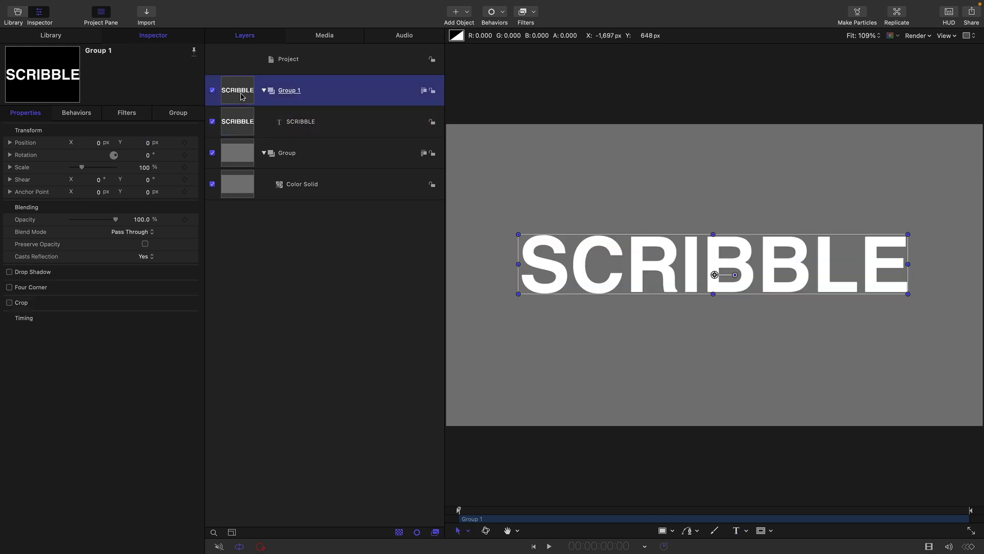
{"action": "left_click", "coordinate": [288, 58]}
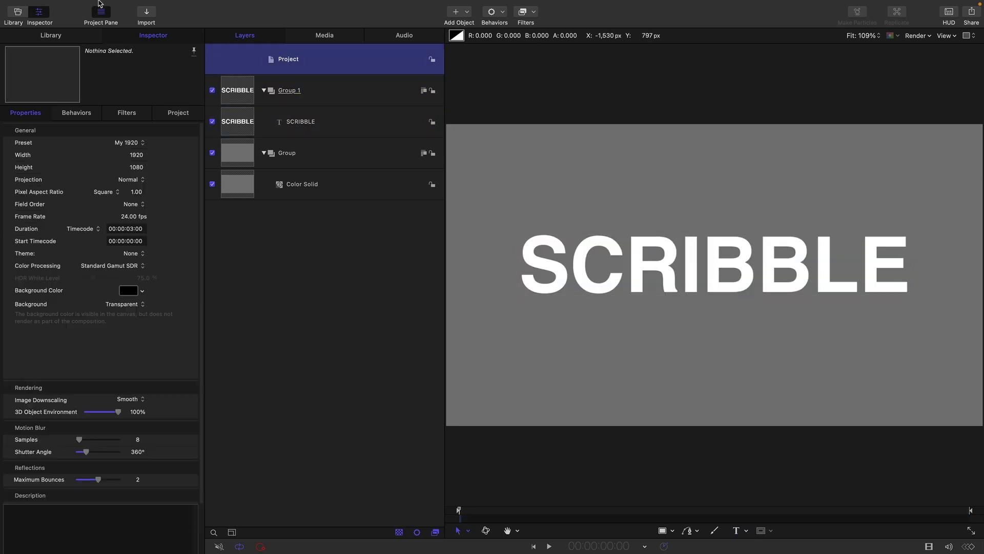
{"action": "left_click", "coordinate": [131, 4]}
{"action": "left_click", "coordinate": [146, 19]}
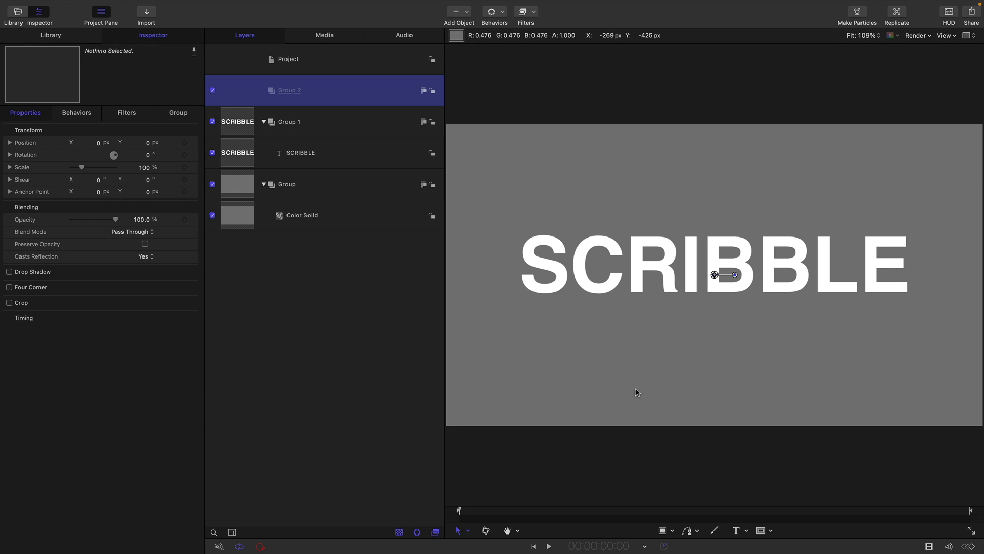
{"action": "left_click", "coordinate": [693, 534]}
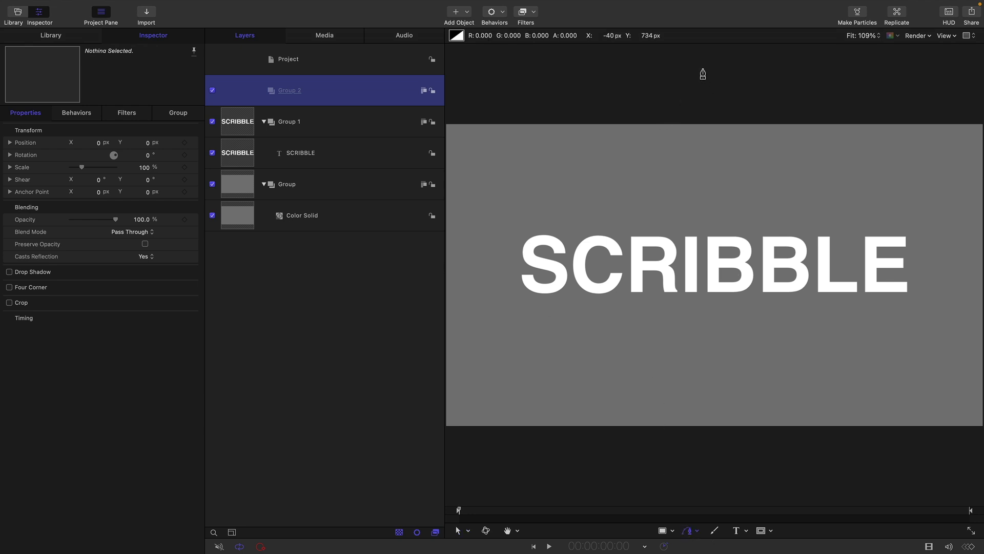
{"action": "left_click", "coordinate": [691, 534]}
{"action": "left_click", "coordinate": [707, 524]}
{"action": "key", "text": "F7"}
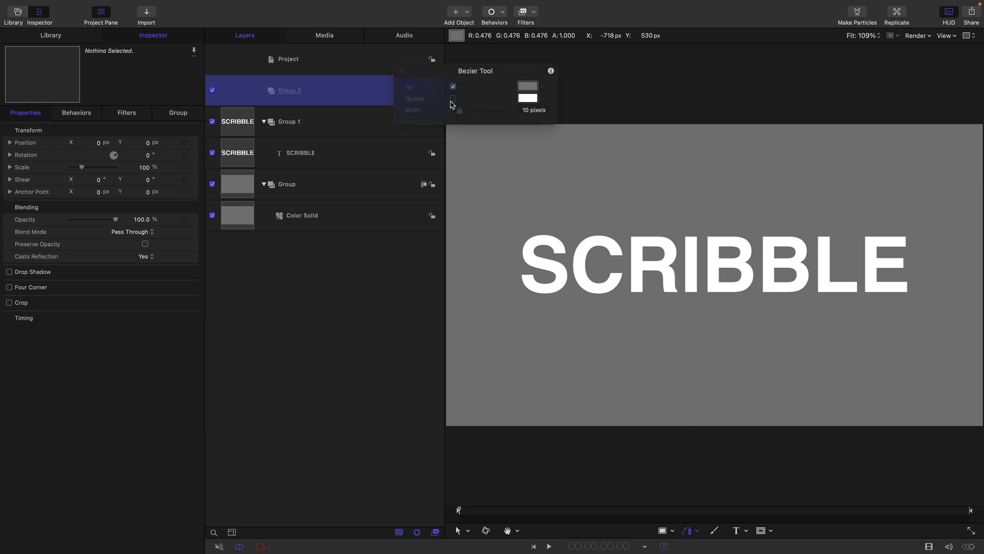
{"action": "left_click", "coordinate": [454, 98]}
- Draw a four-point vertical stroke through SCRIBBLE and bend it into a gentle S-curve
{"action": "left_click", "coordinate": [698, 66]}
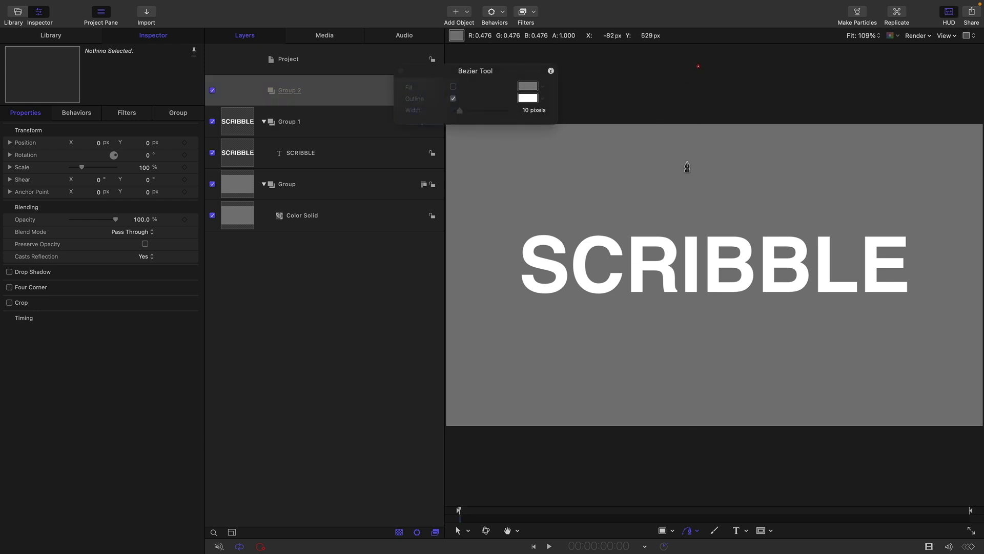
{"action": "left_click", "coordinate": [695, 204]}
{"action": "left_click", "coordinate": [697, 339]}
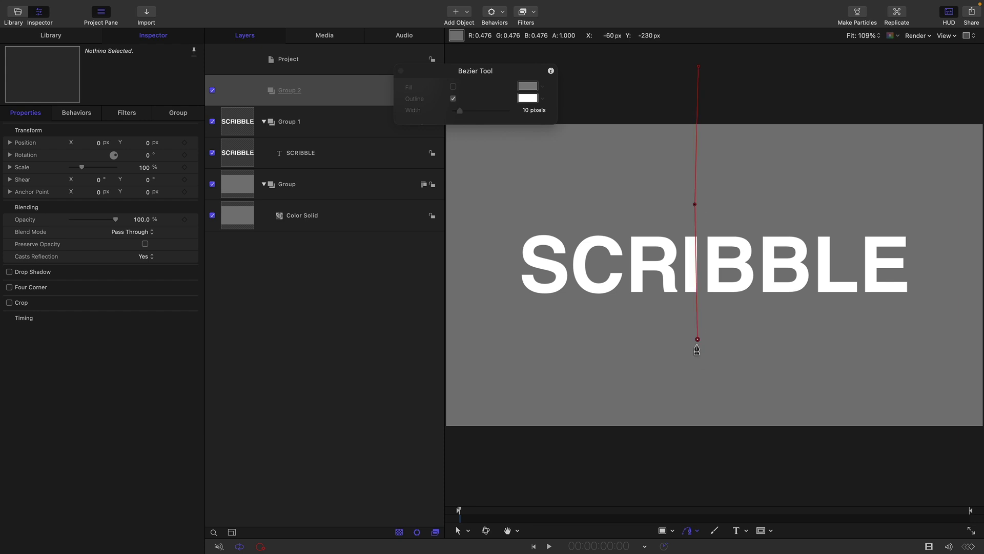
{"action": "left_click", "coordinate": [707, 502]}
{"action": "key", "text": "Return"}
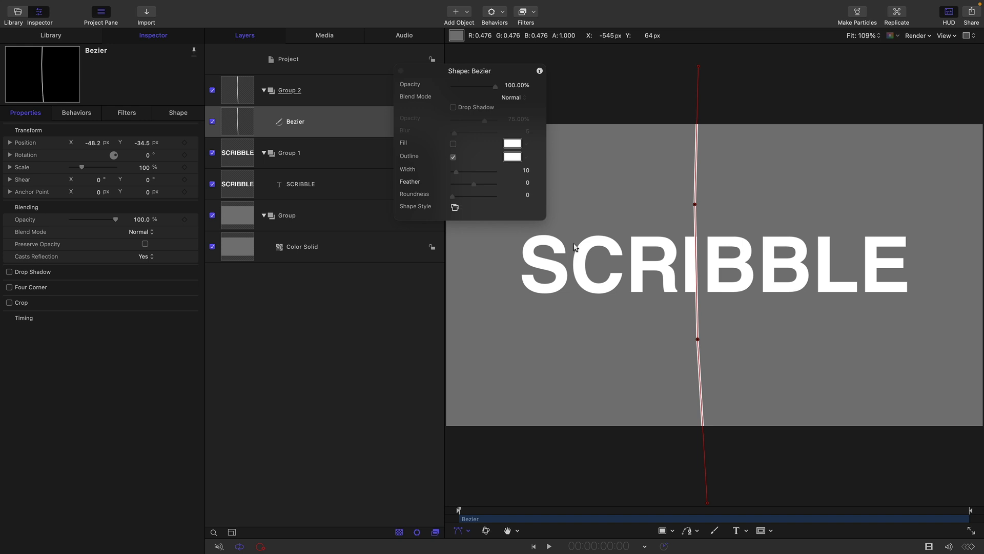
{"action": "left_click_drag", "start_coordinate": [699, 339], "coordinate": [677, 376]}
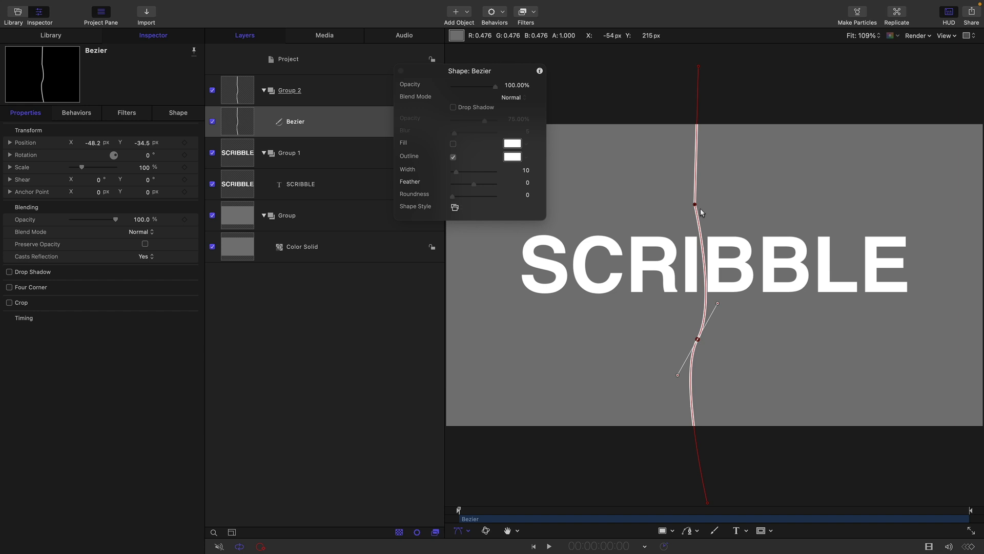
{"action": "mouse_move", "coordinate": [695, 205]}
{"action": "left_mouse_down"}
{"action": "mouse_move", "coordinate": [715, 237]}
{"action": "mouse_move", "coordinate": [658, 258]}
{"action": "left_mouse_up"}
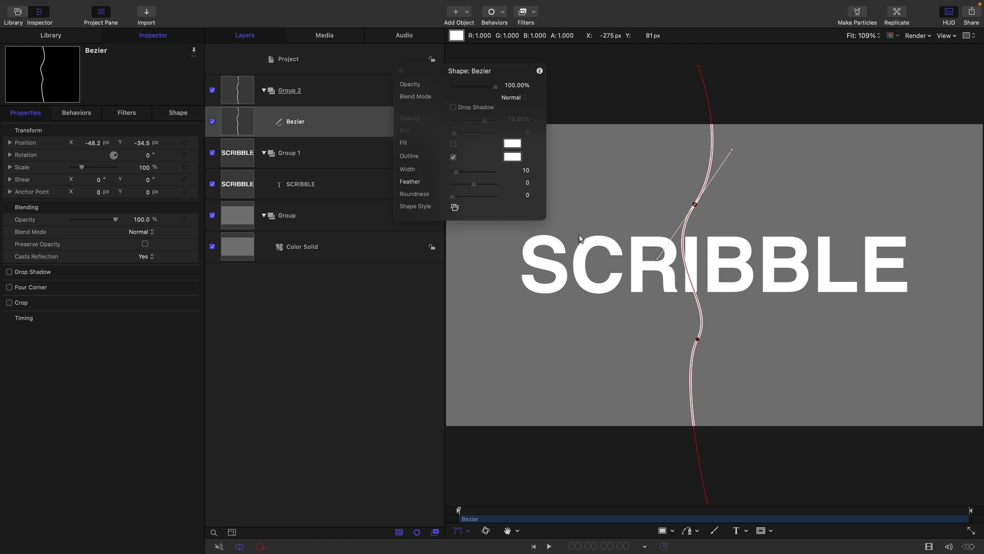
- Reset the stroke's position and reveal its control point coordinates in the Shape inspector
{"action": "left_click", "coordinate": [401, 70]}
{"action": "right_click", "coordinate": [99, 137]}
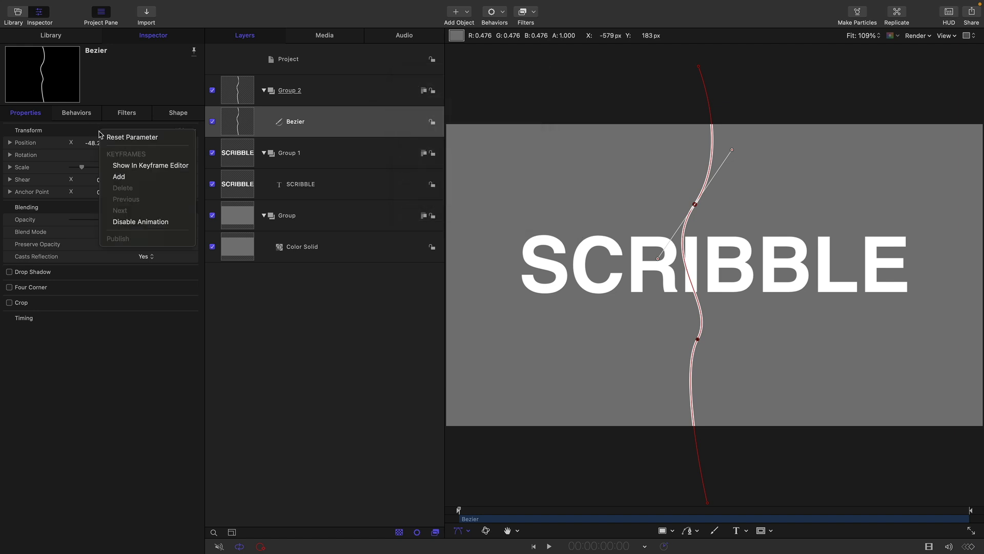
{"action": "left_click", "coordinate": [107, 135]}
{"action": "left_click", "coordinate": [175, 113]}
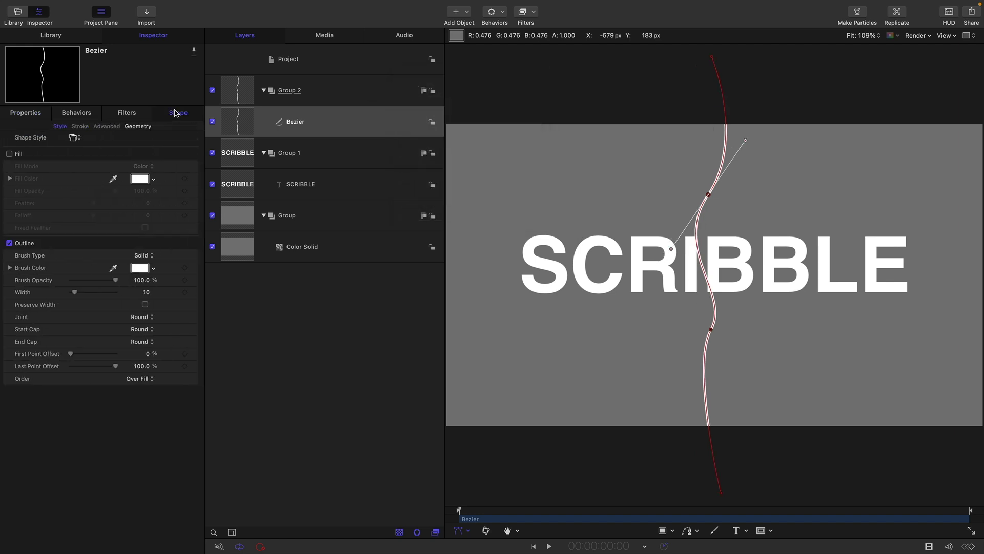
{"action": "left_click", "coordinate": [141, 127]}
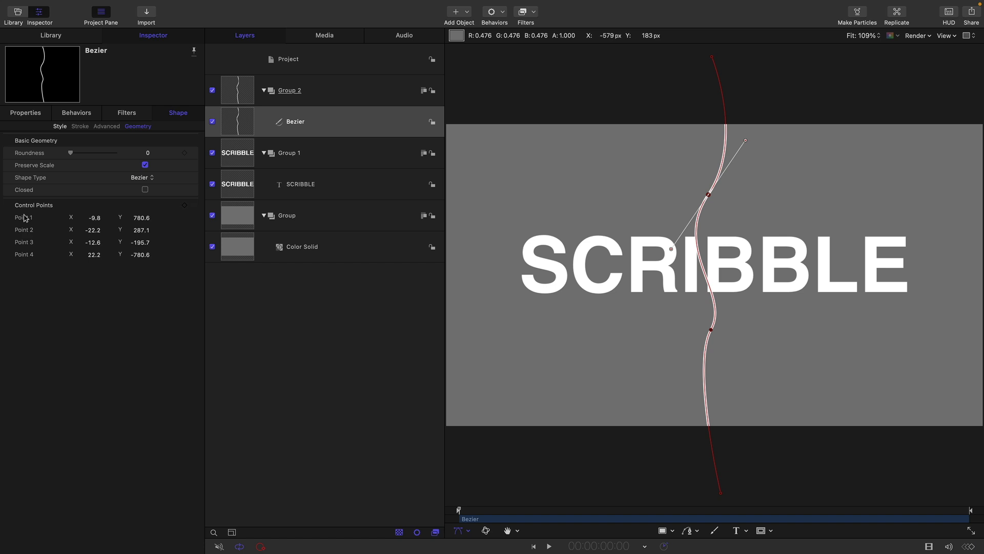
- Set Control Point 1 Y to 960 and Control Point 4 Y to -960
{"action": "left_click", "coordinate": [141, 219]}
{"action": "type", "text": "960"}
{"action": "key", "text": "Return"}
{"action": "left_click", "coordinate": [140, 254]}
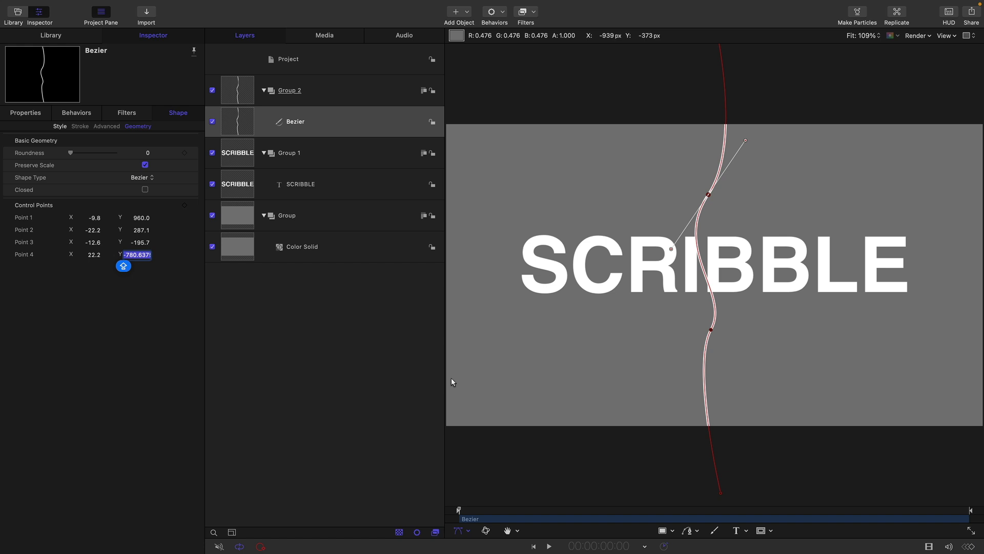
{"action": "type", "text": "-960"}
{"action": "key", "text": "Return"}
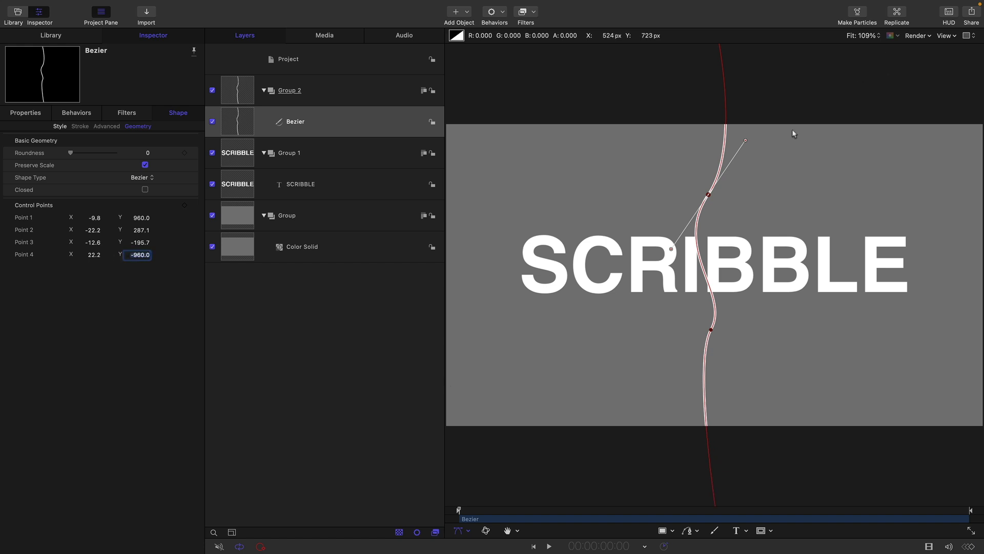
{"action": "left_click", "coordinate": [235, 118]}
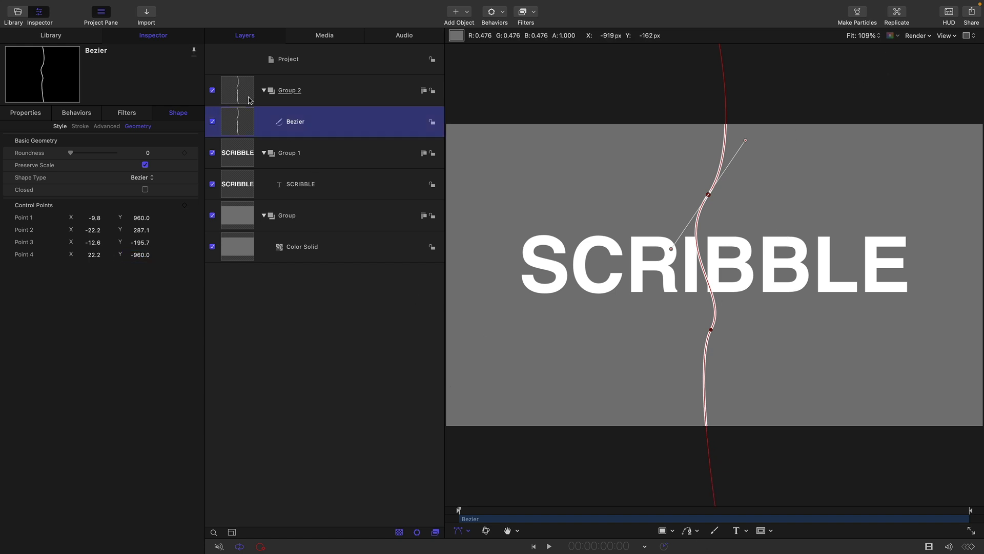
- Add Crystallize, Directional Blur and Levels filters to Group 1
{"action": "left_click", "coordinate": [239, 155]}
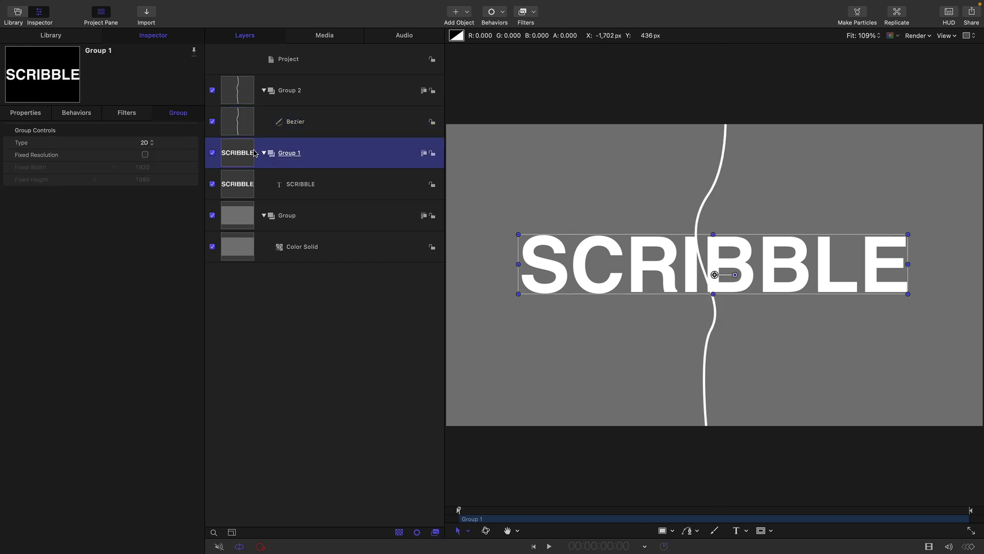
{"action": "left_click", "coordinate": [535, 13]}
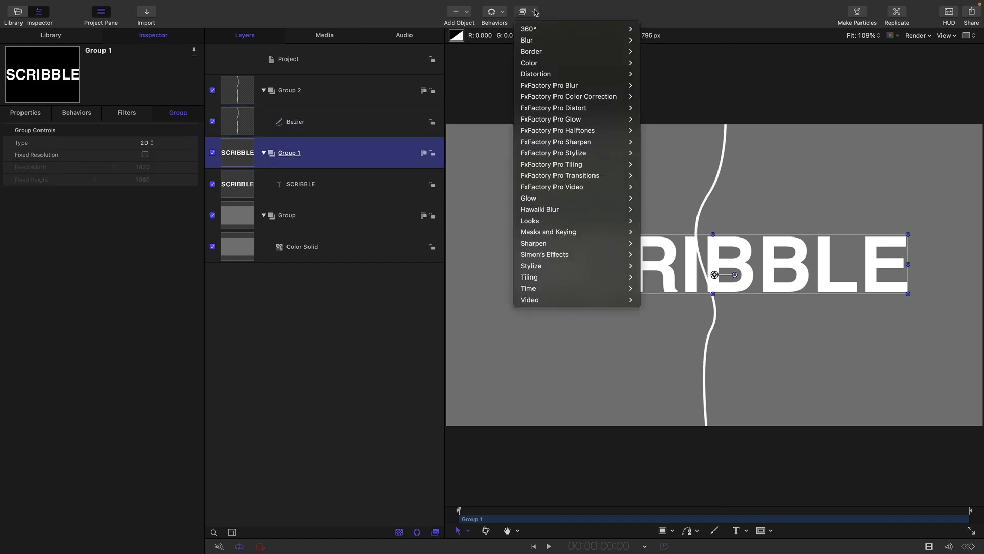
{"action": "mouse_move", "coordinate": [593, 270]}
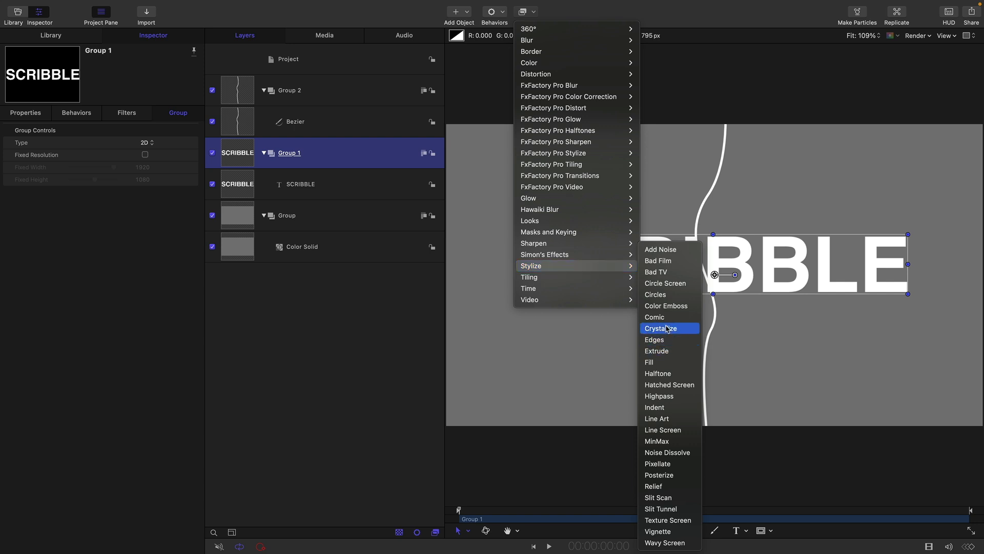
{"action": "left_click", "coordinate": [661, 328]}
{"action": "left_click", "coordinate": [534, 15]}
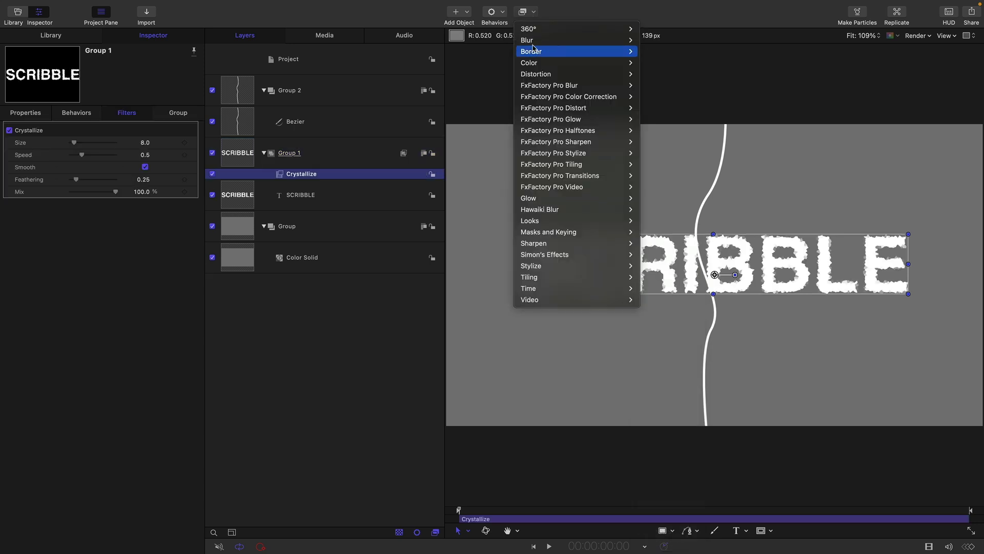
{"action": "mouse_move", "coordinate": [536, 40]}
{"action": "left_click", "coordinate": [647, 85]}
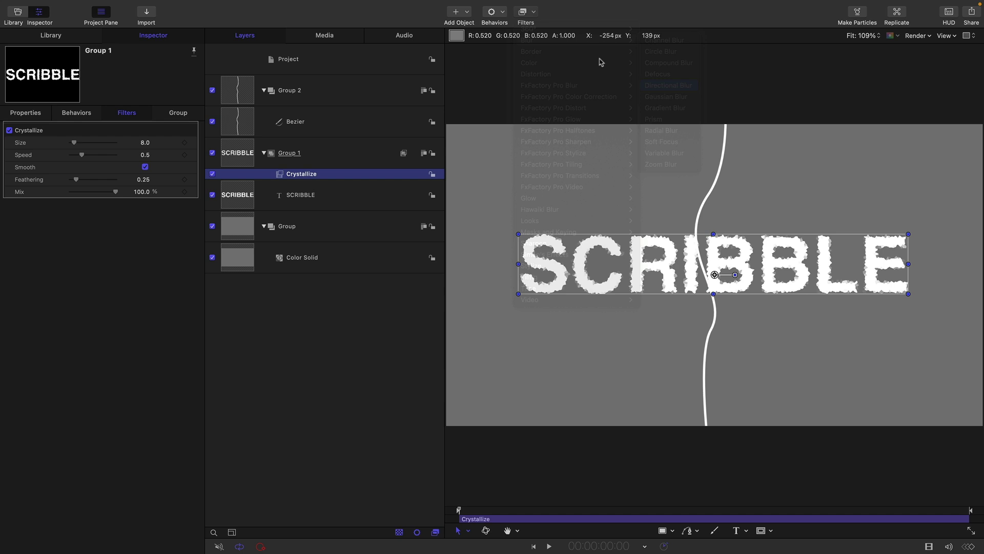
{"action": "left_click", "coordinate": [534, 11]}
{"action": "mouse_move", "coordinate": [590, 63]}
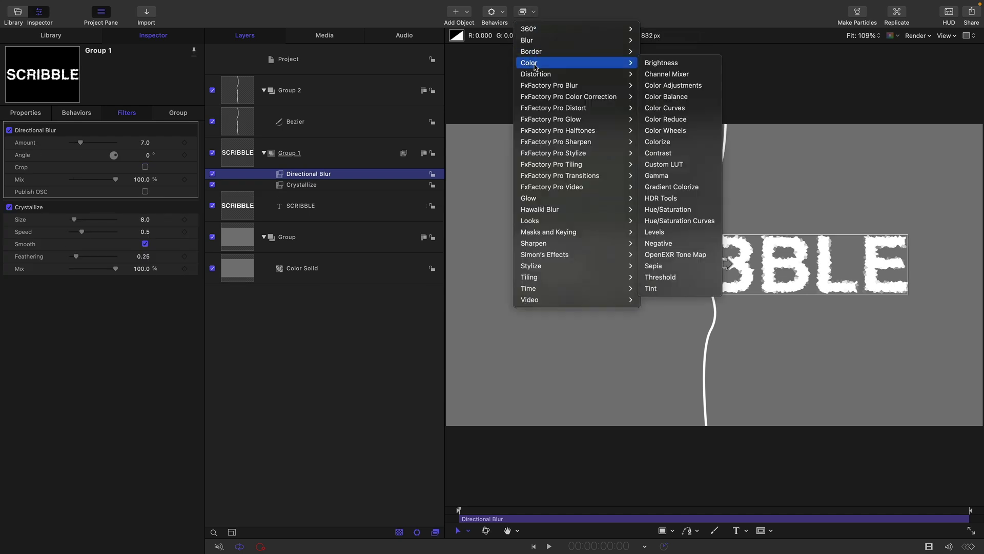
{"action": "left_click", "coordinate": [676, 232]}
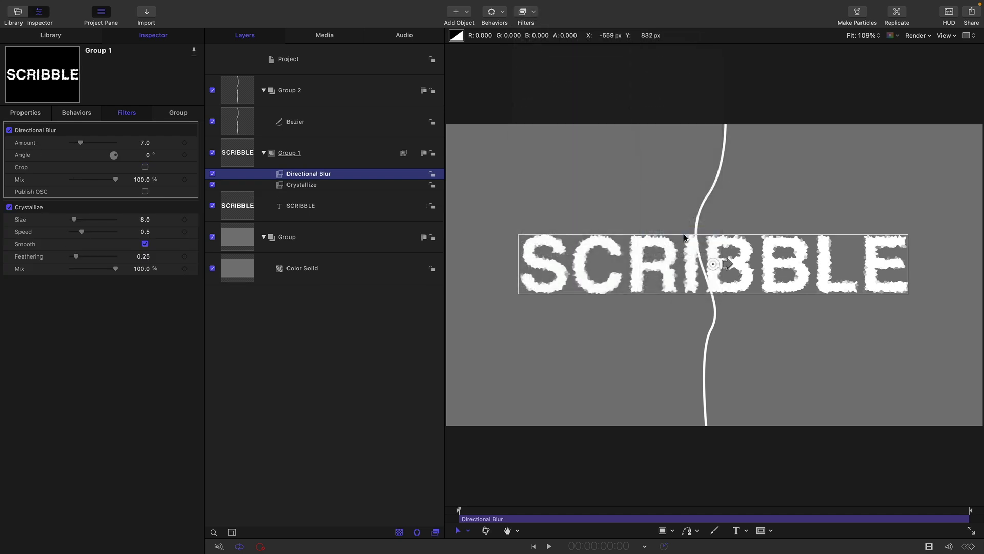
- Hide the curve group, set Crystallize speed to 2.0 and preview the animation
{"action": "left_click", "coordinate": [212, 90]}
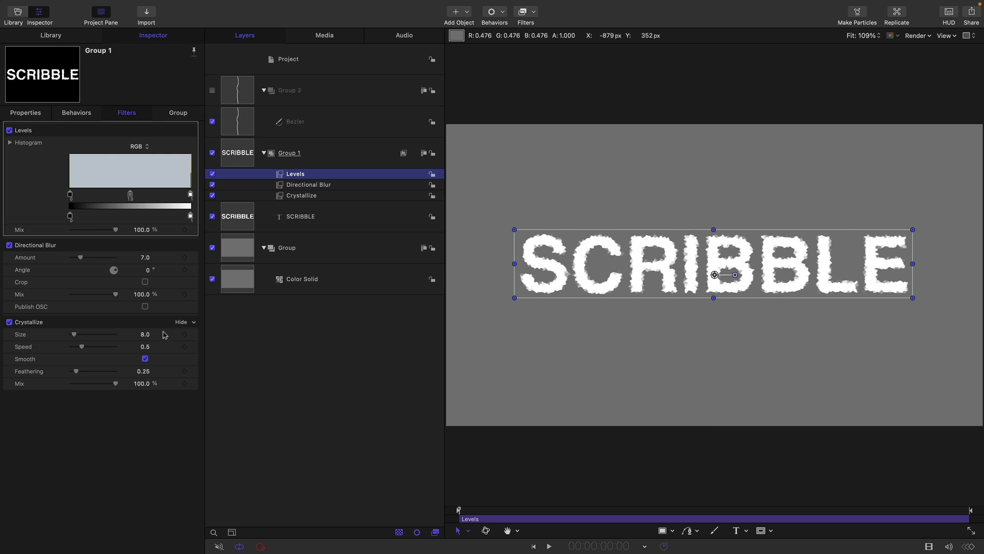
{"action": "left_click_drag", "start_coordinate": [83, 350], "coordinate": [140, 352]}
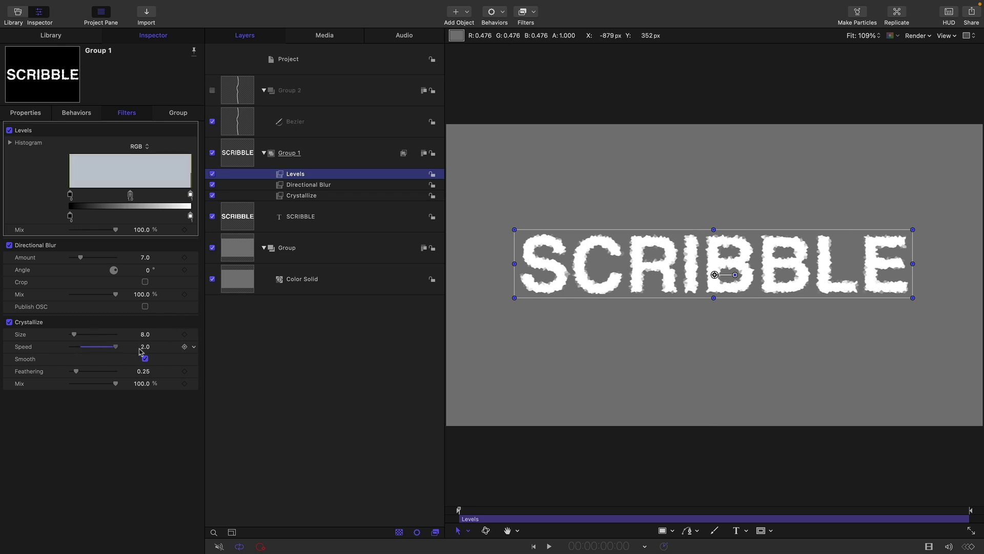
{"action": "left_click", "coordinate": [549, 547]}
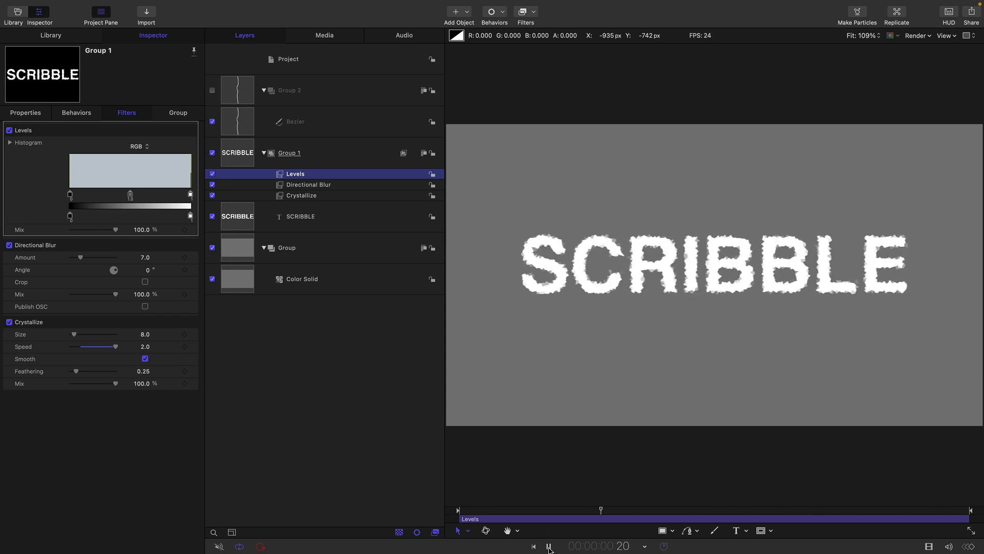
{"action": "left_click", "coordinate": [549, 547]}
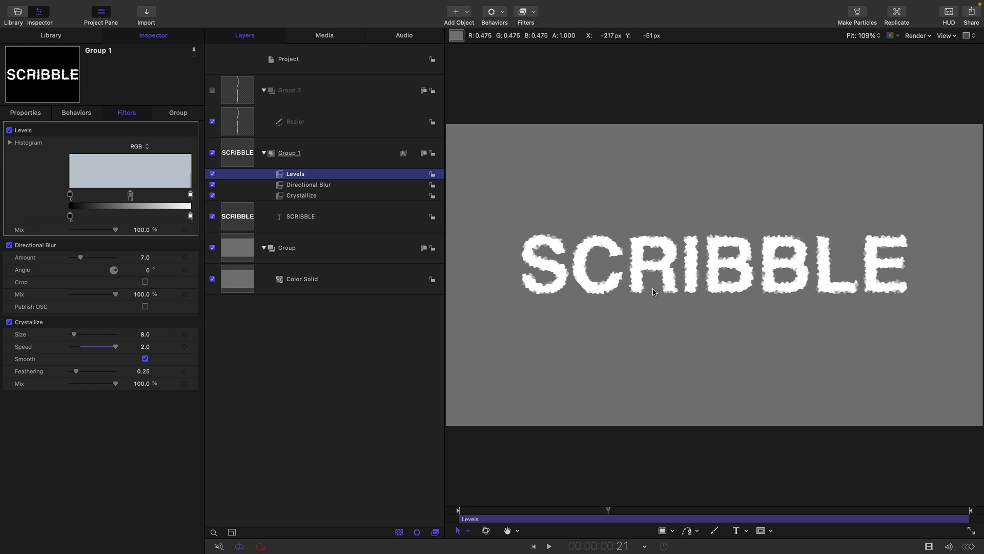
- Set the Directional Blur angle to 45° and amount to 64
{"action": "left_click", "coordinate": [147, 270]}
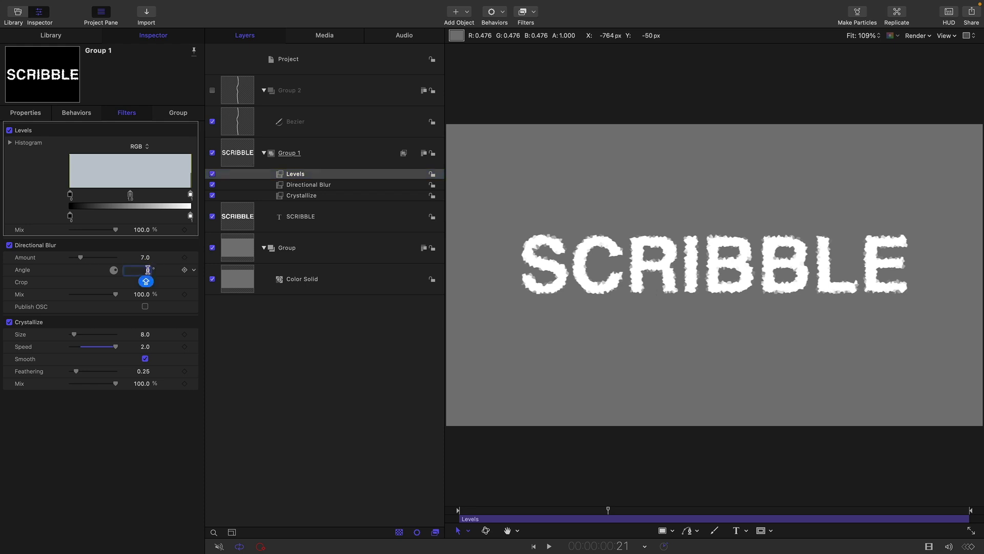
{"action": "type", "text": "45"}
{"action": "key", "text": "shift+Tab"}
{"action": "type", "text": "64"}
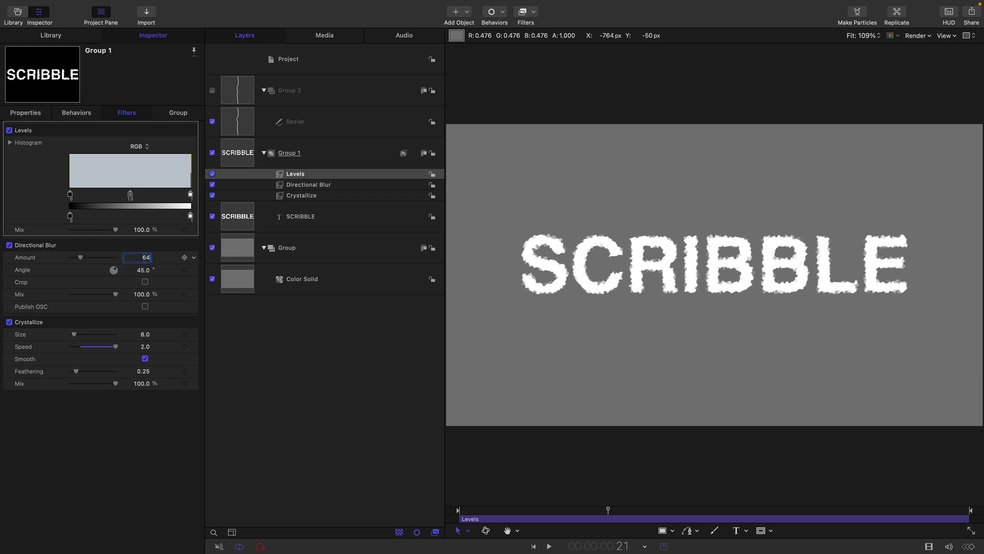
{"action": "key", "text": "Return"}
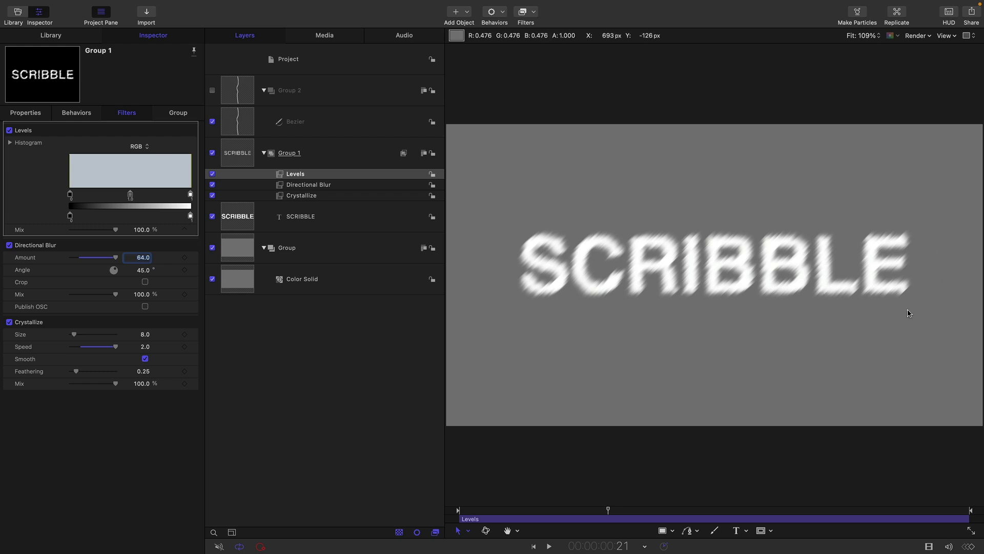
{"action": "left_click", "coordinate": [137, 146]}
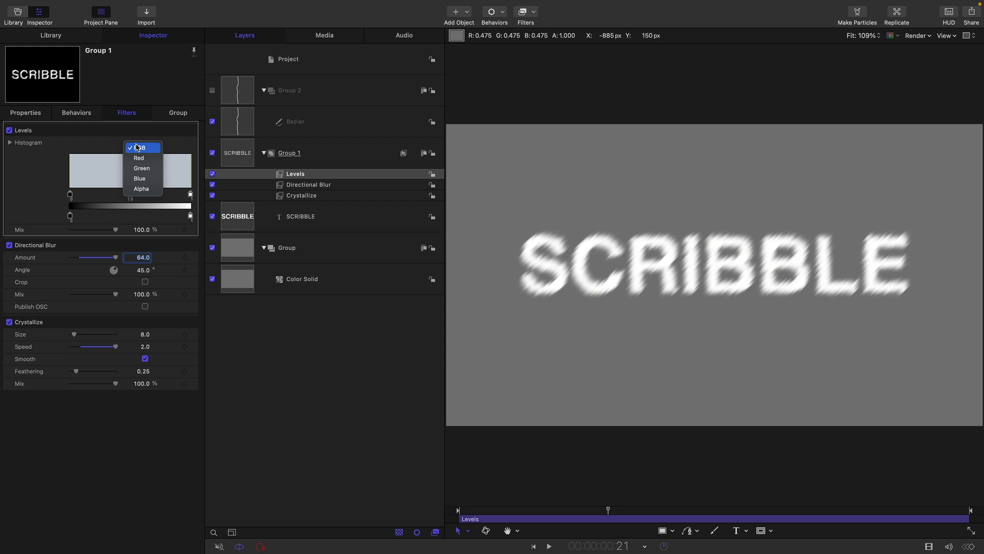
- Switch Levels to Alpha and pull its black and white input points toward the middle
{"action": "left_click", "coordinate": [143, 189]}
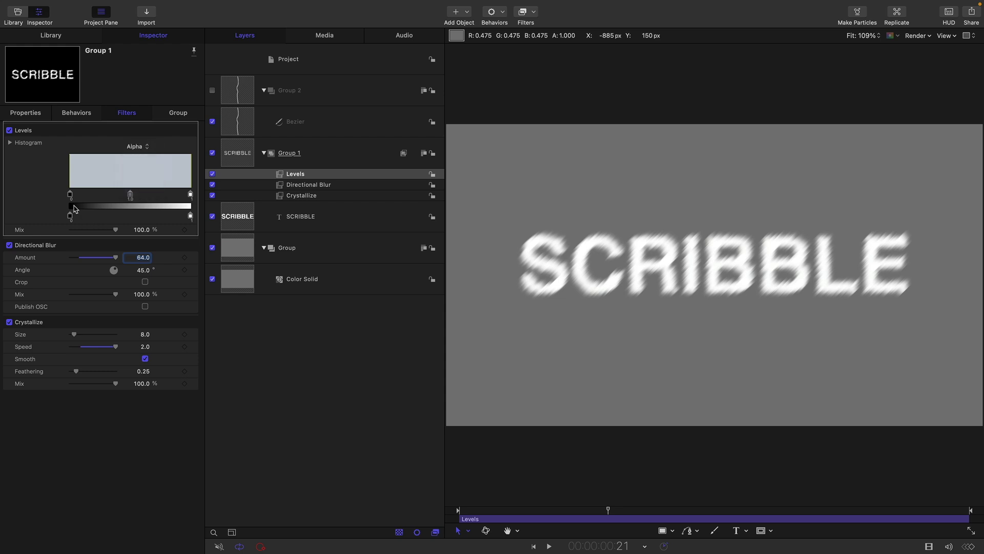
{"action": "left_click_drag", "start_coordinate": [71, 194], "coordinate": [112, 200]}
{"action": "left_click_drag", "start_coordinate": [190, 195], "coordinate": [117, 198]}
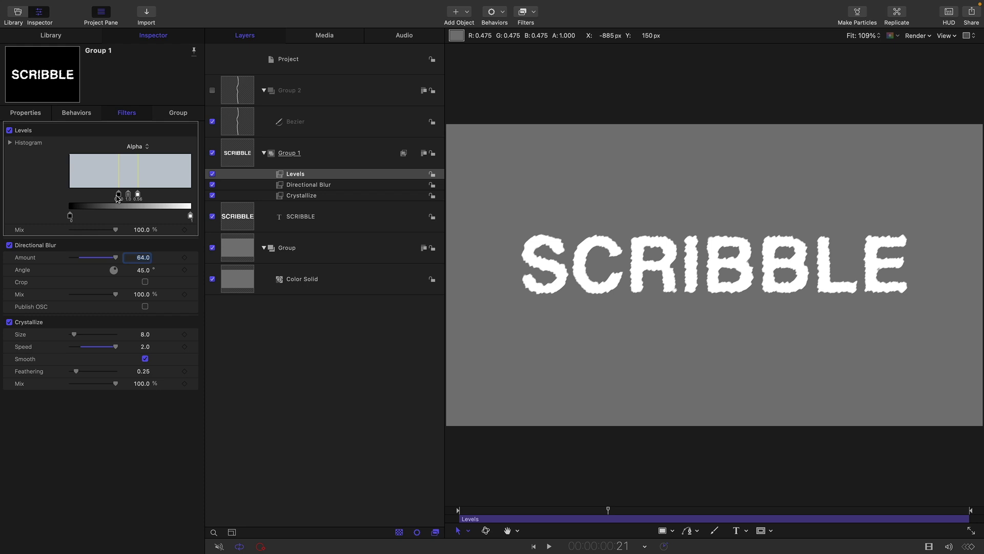
{"action": "left_click_drag", "start_coordinate": [138, 194], "coordinate": [134, 194]}
{"action": "left_click", "coordinate": [213, 185]}
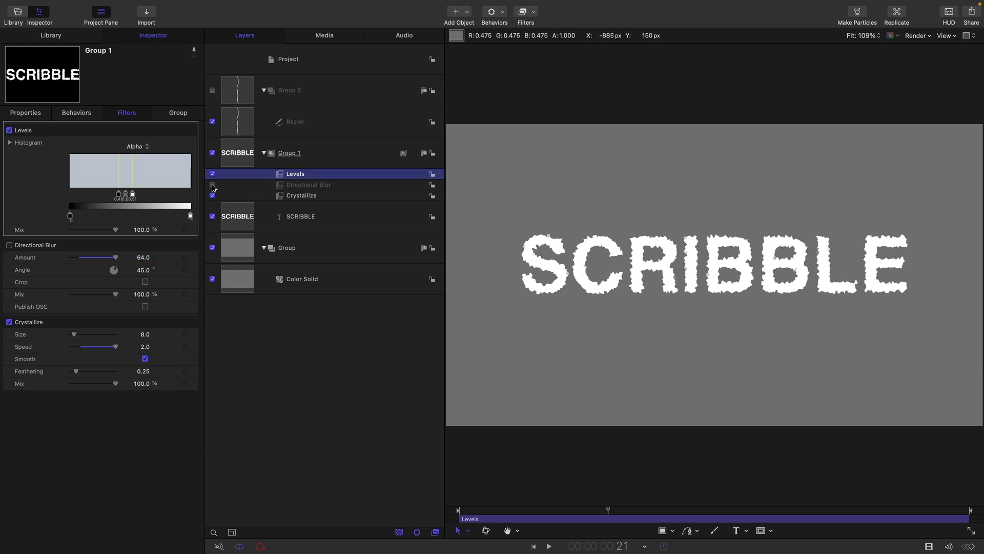
{"action": "left_click", "coordinate": [212, 185]}
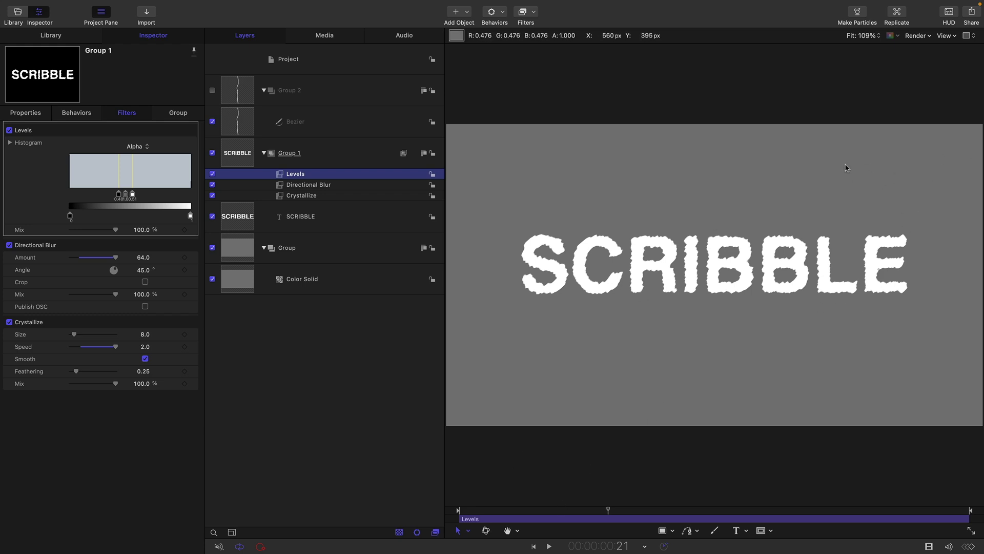
- Replicate the Bezier curve, show the curve group and hide the SCRIBBLE text group
{"action": "left_click", "coordinate": [242, 128]}
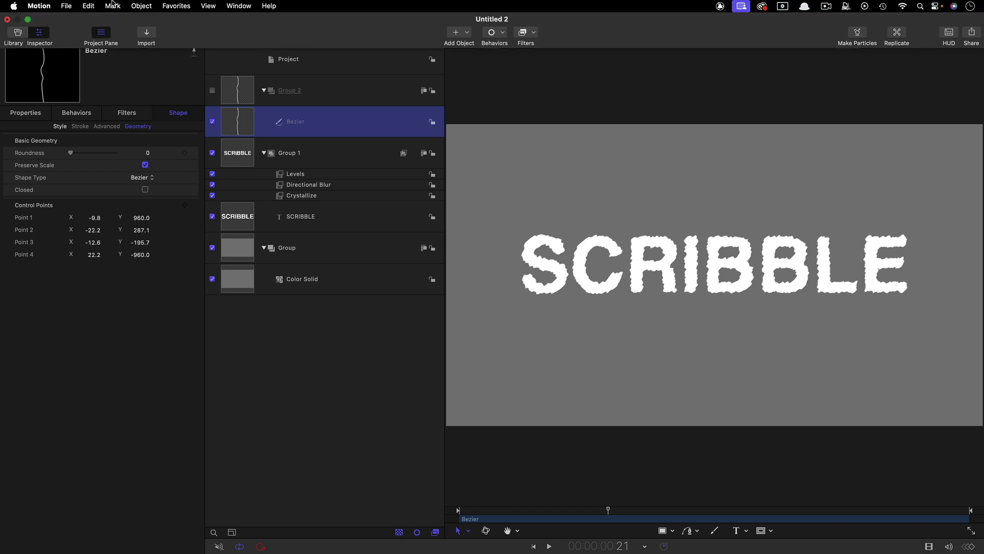
{"action": "left_click", "coordinate": [141, 6]}
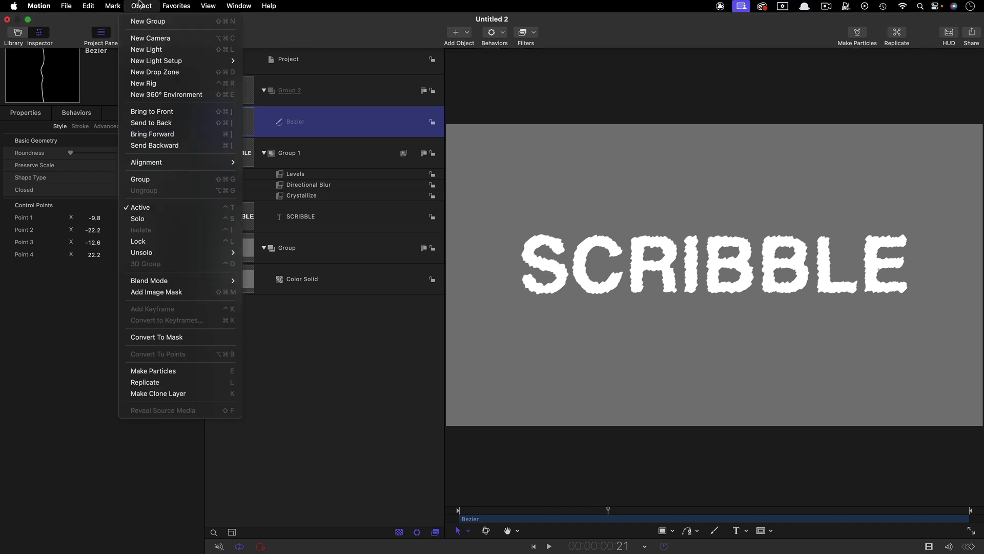
{"action": "left_click", "coordinate": [156, 388]}
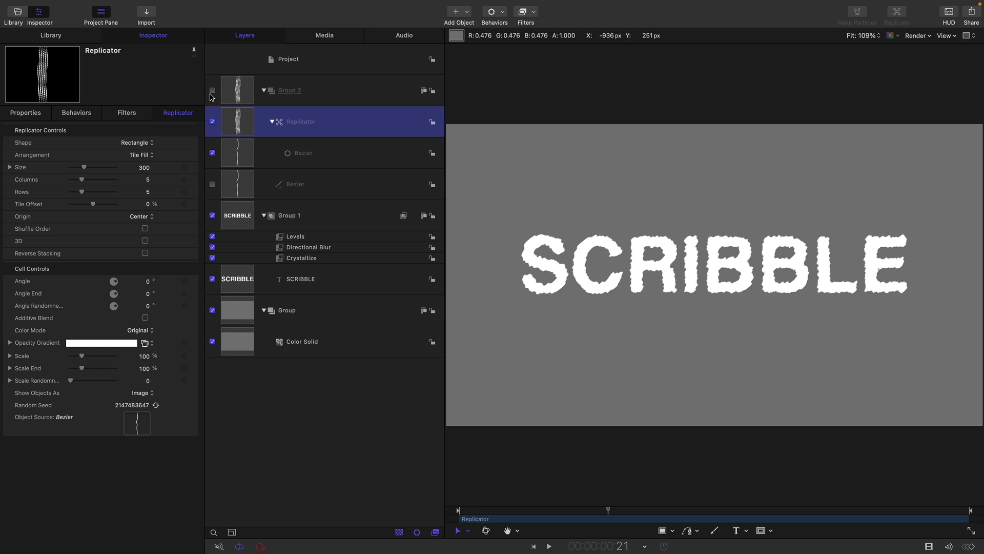
{"action": "left_click", "coordinate": [212, 91]}
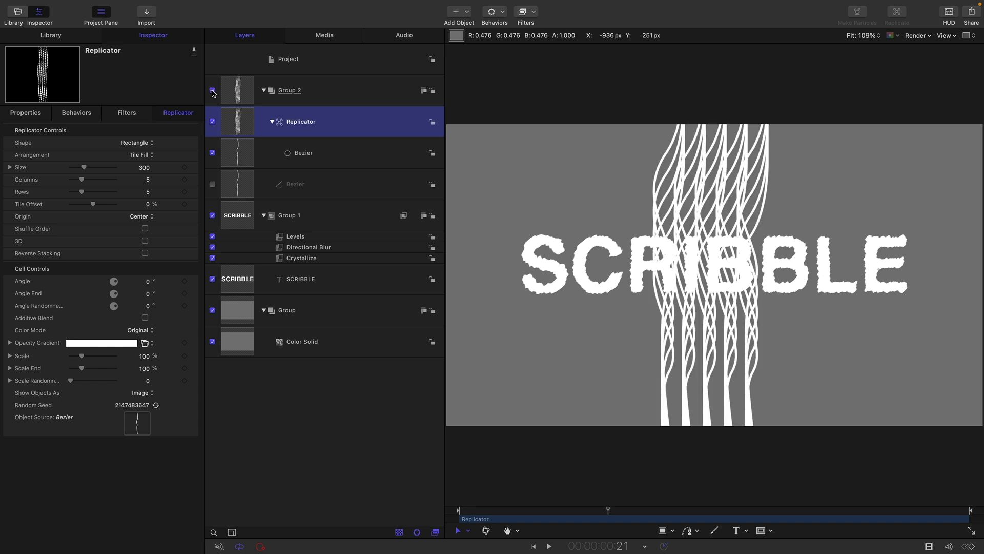
{"action": "left_click", "coordinate": [212, 216]}
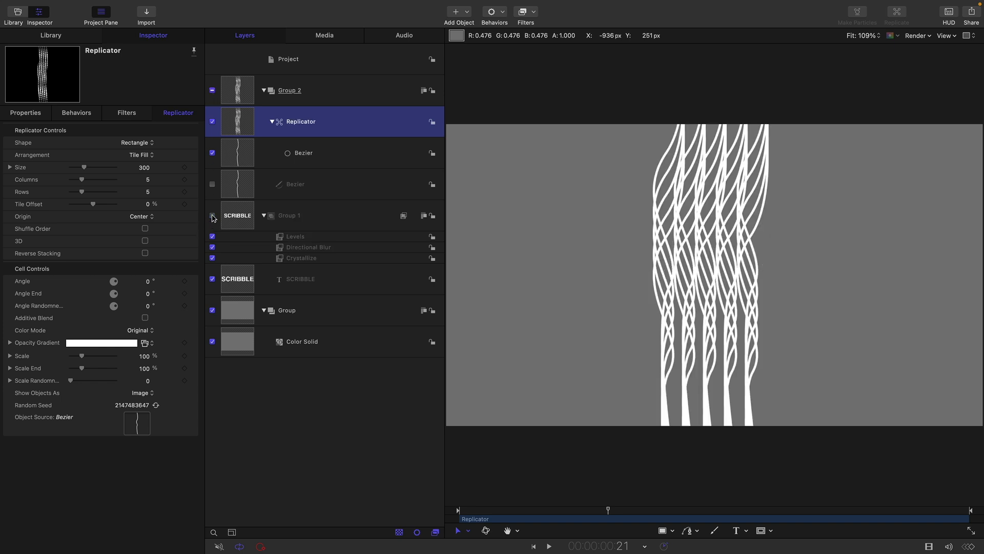
- Give the Random Fill replicator a width of 2160 and 540 points
{"action": "left_click", "coordinate": [138, 156]}
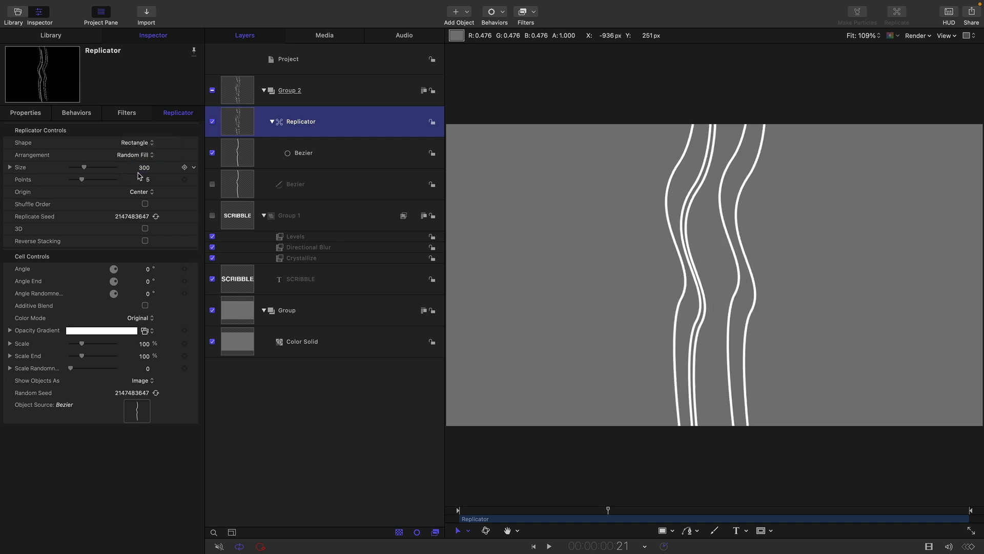
{"action": "left_click", "coordinate": [10, 167]}
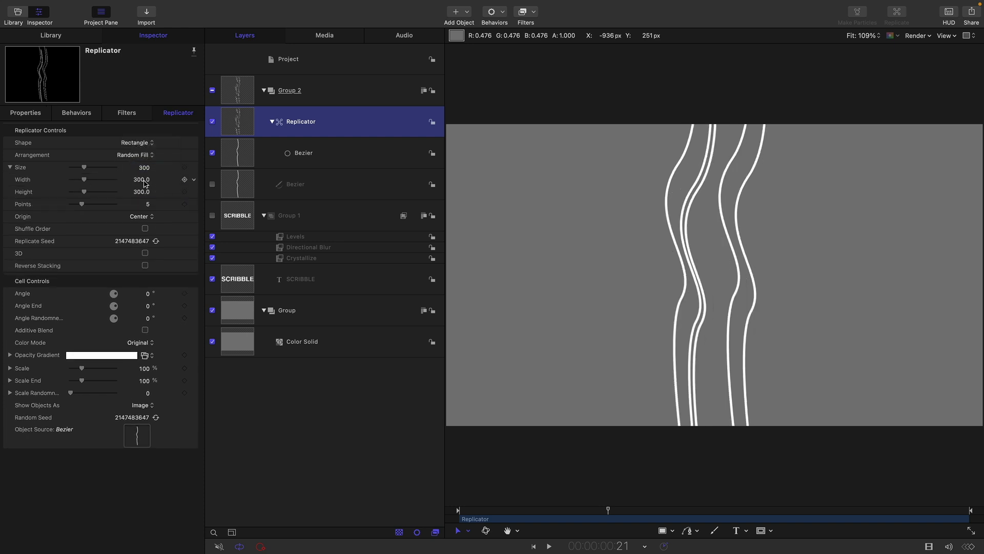
{"action": "left_click", "coordinate": [145, 180]}
{"action": "mouse_move", "coordinate": [982, 407]}
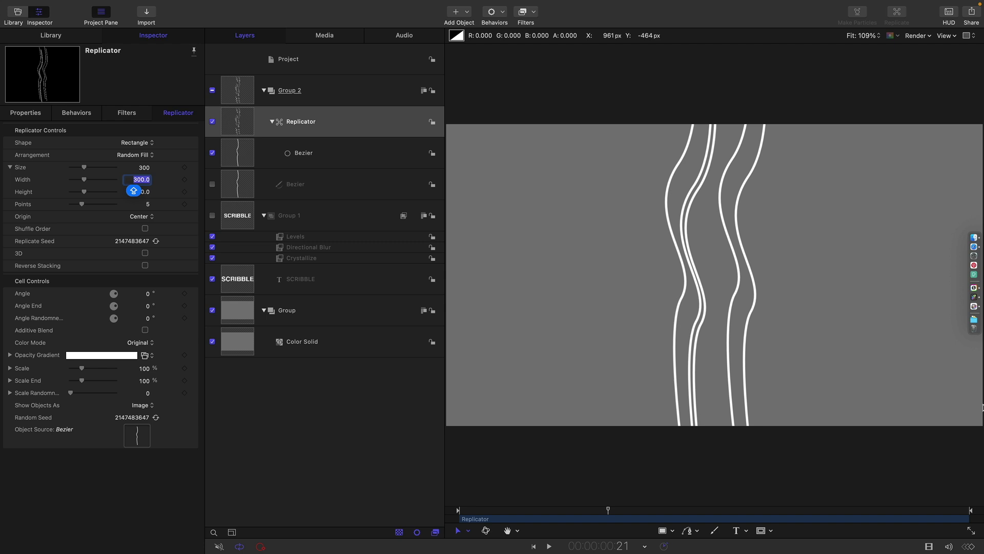
{"action": "type", "text": "2160"}
{"action": "key", "text": "Tab"}
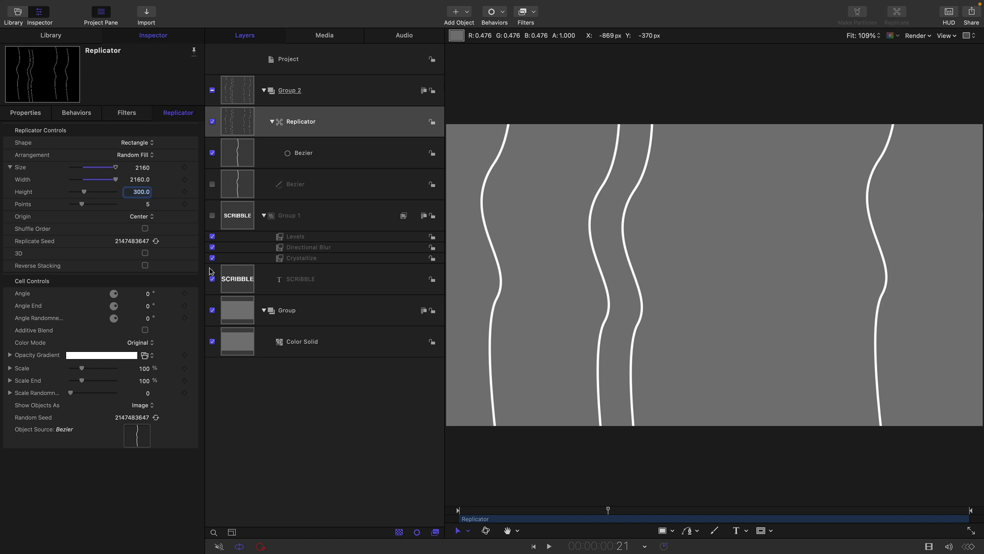
{"action": "left_click", "coordinate": [147, 204]}
{"action": "type", "text": "540"}
{"action": "key", "text": "Return"}
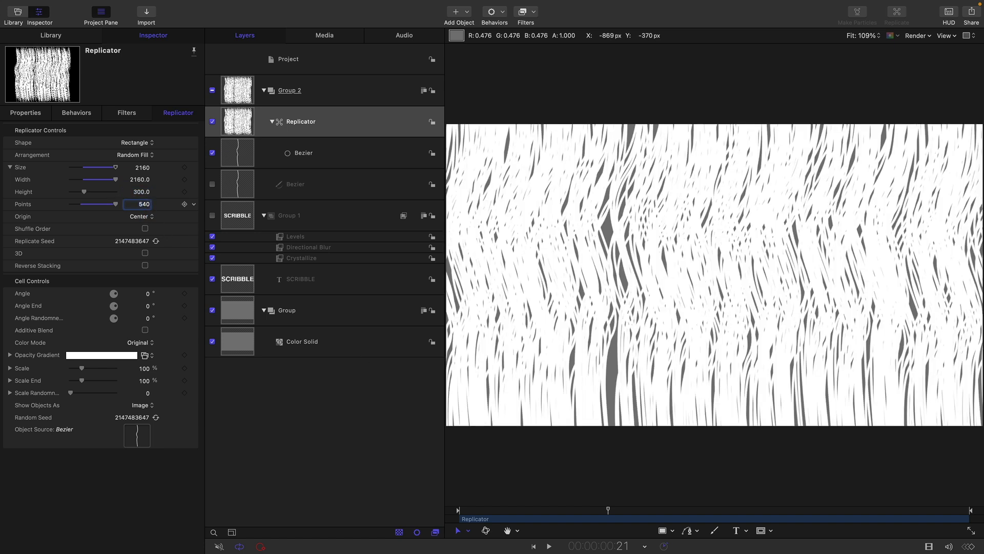
- Set the second Bezier's stroke colour to black
{"action": "left_click", "coordinate": [230, 186]}
{"action": "left_click", "coordinate": [140, 268]}
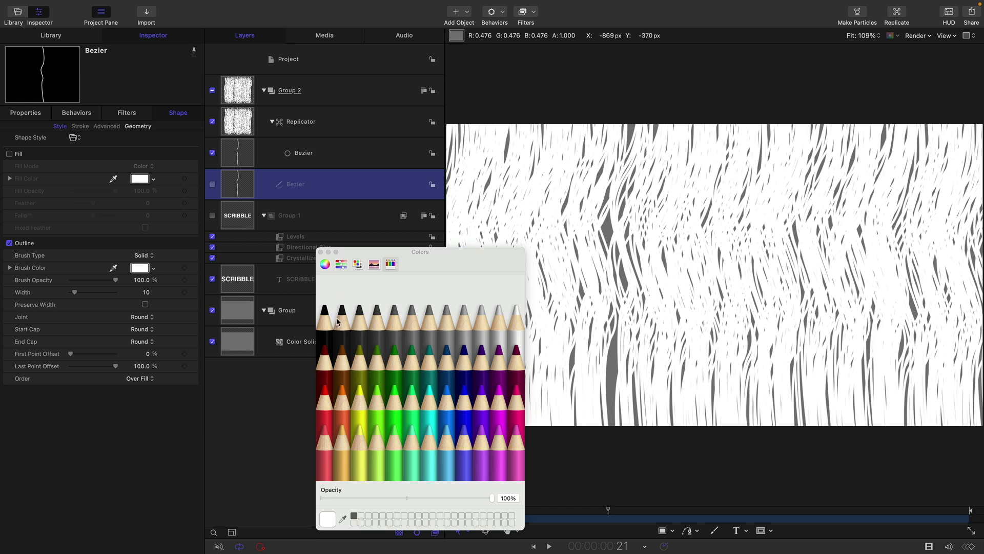
{"action": "left_click", "coordinate": [324, 321]}
{"action": "left_click", "coordinate": [321, 252]}
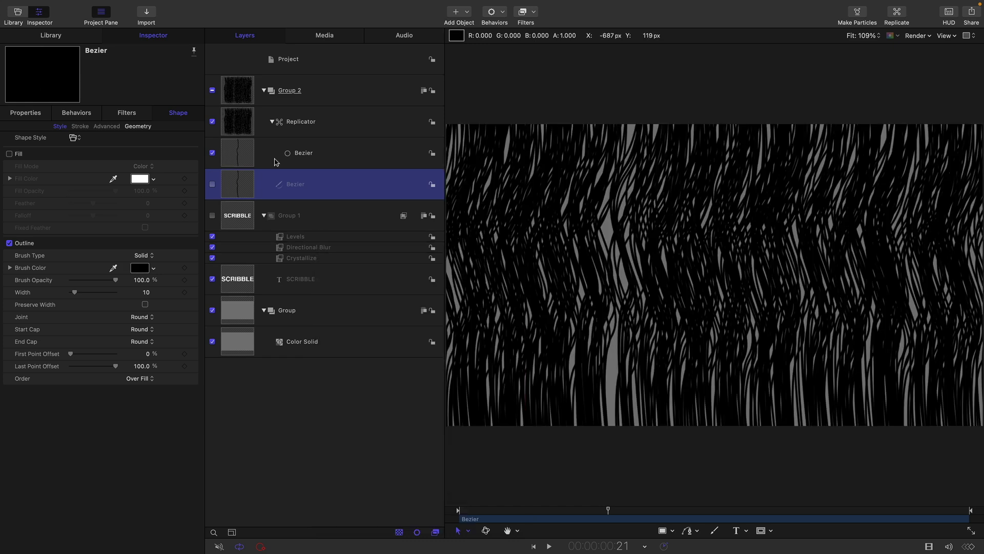
- Tilt the replicator's strokes to -30° and widen the replicator to 2391
{"action": "left_click", "coordinate": [242, 123]}
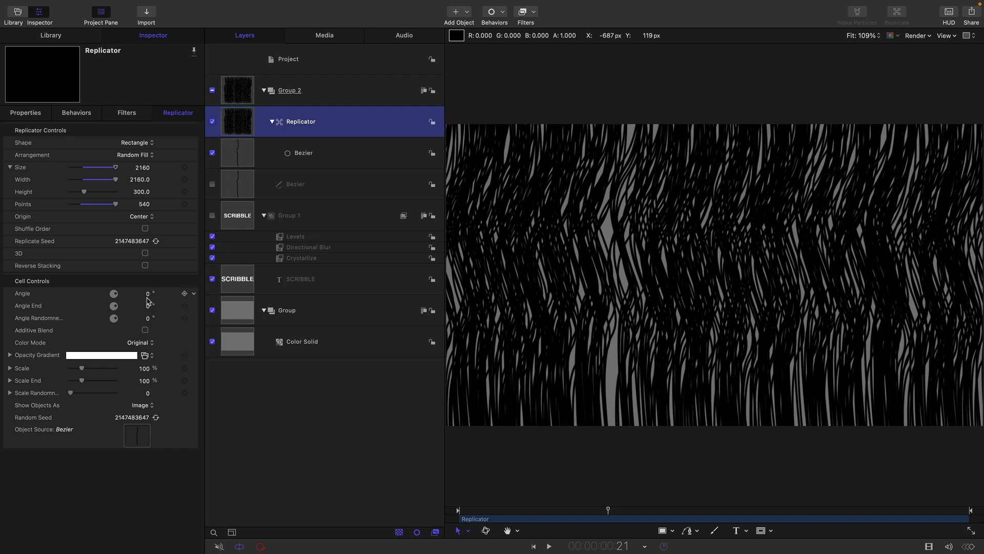
{"action": "left_click_drag", "start_coordinate": [148, 298], "coordinate": [147, 293]}
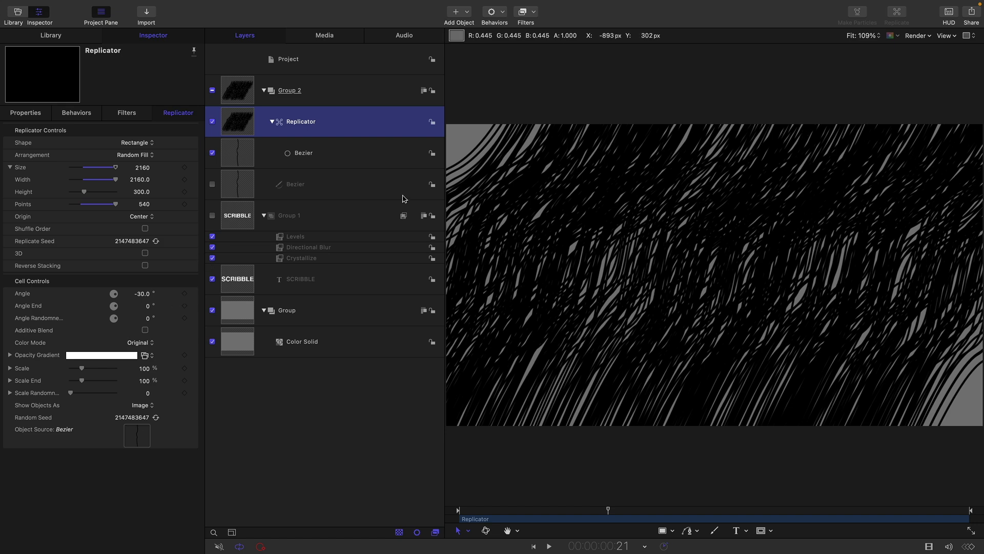
{"action": "left_click_drag", "start_coordinate": [142, 181], "coordinate": [139, 179]}
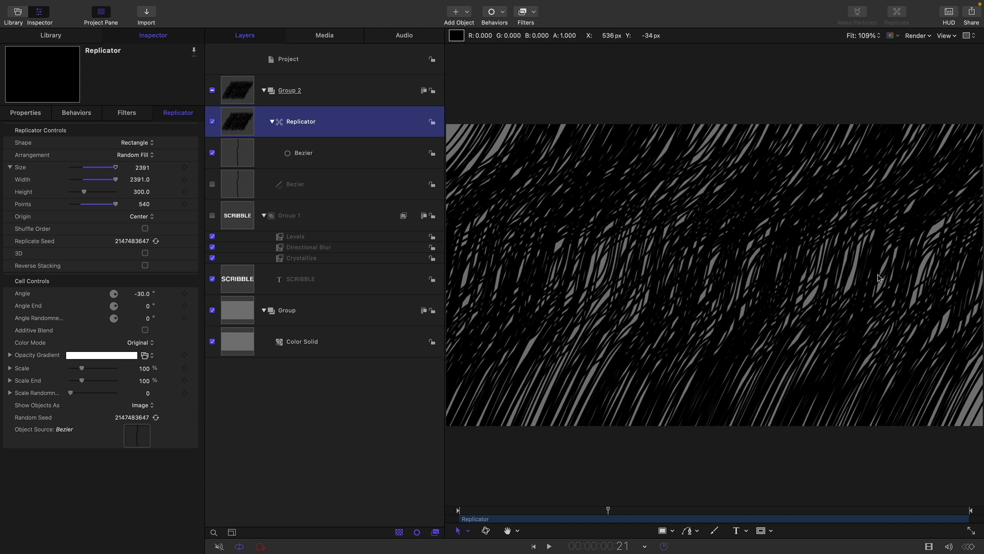
- Add a Randomize behavior to the source Bezier's Y position: amount 125, Add and Subtract, noisiness 1.0
{"action": "left_click", "coordinate": [238, 187]}
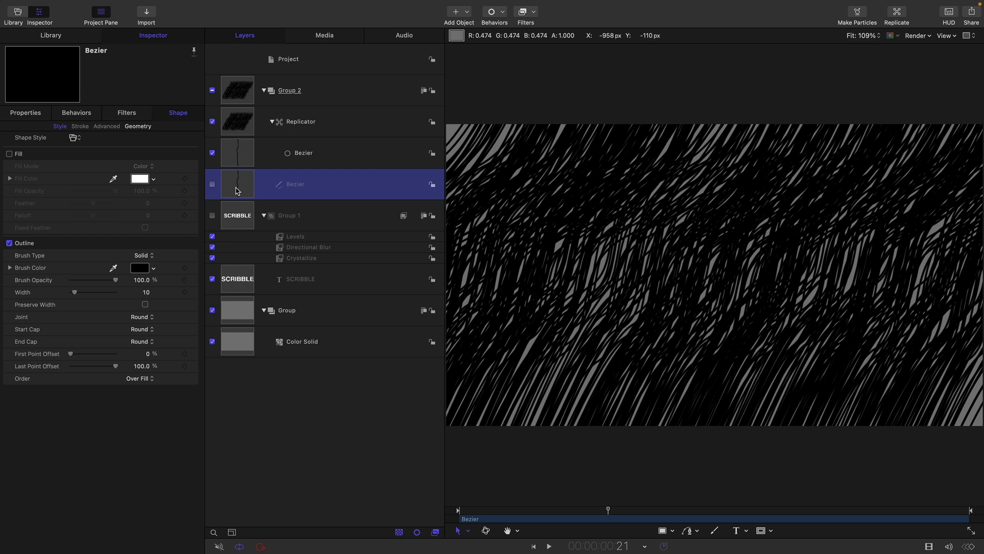
{"action": "left_click", "coordinate": [25, 112]}
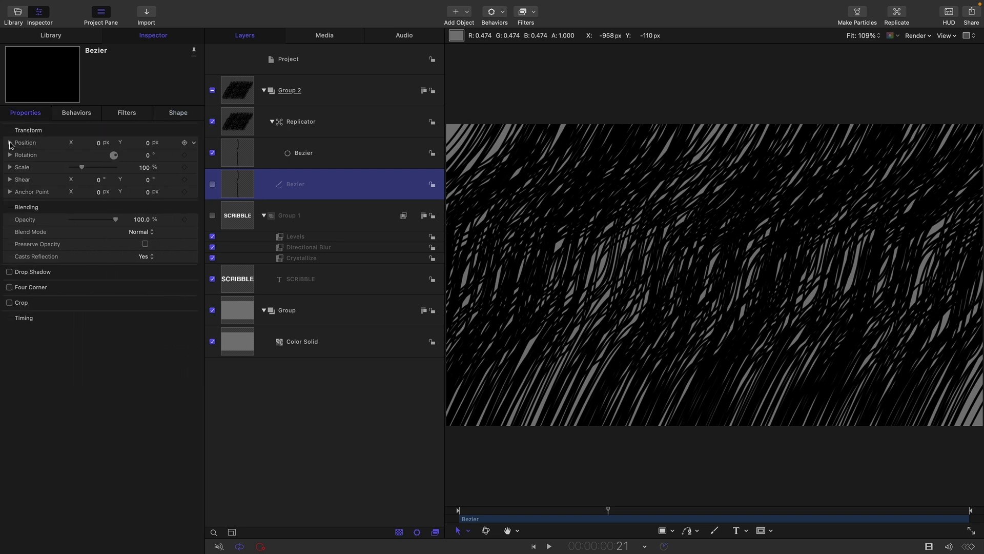
{"action": "left_click", "coordinate": [10, 142]}
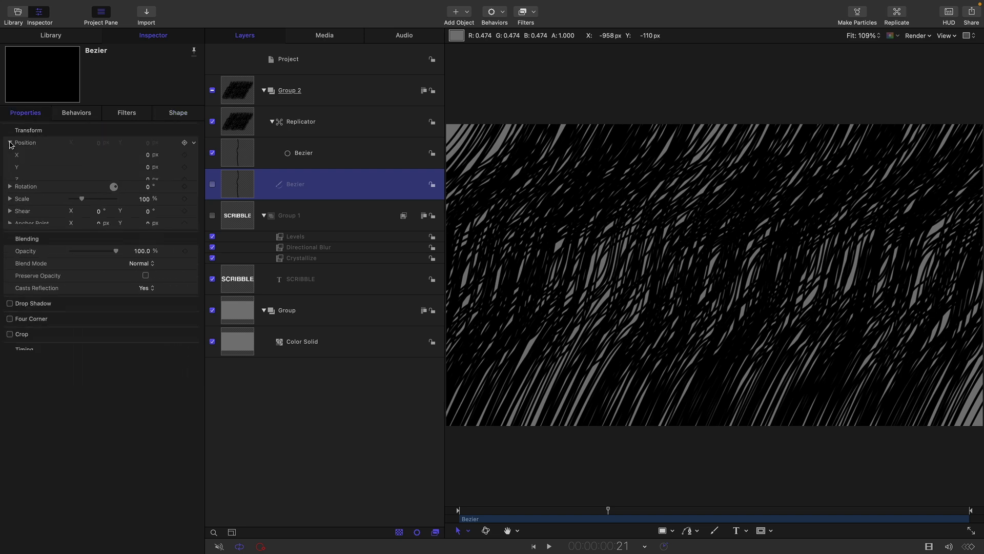
{"action": "left_click", "coordinate": [193, 167]}
{"action": "mouse_move", "coordinate": [250, 277]}
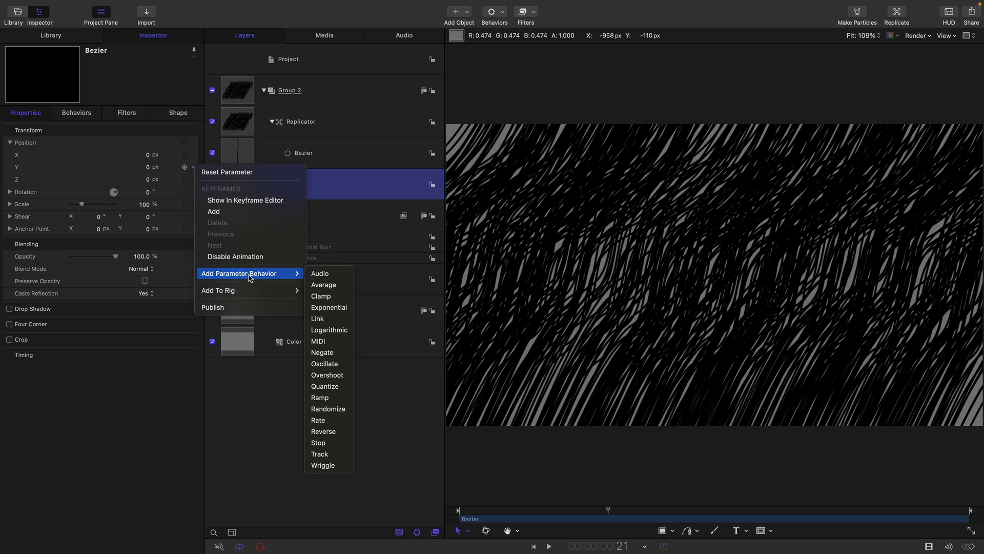
{"action": "left_click", "coordinate": [330, 409]}
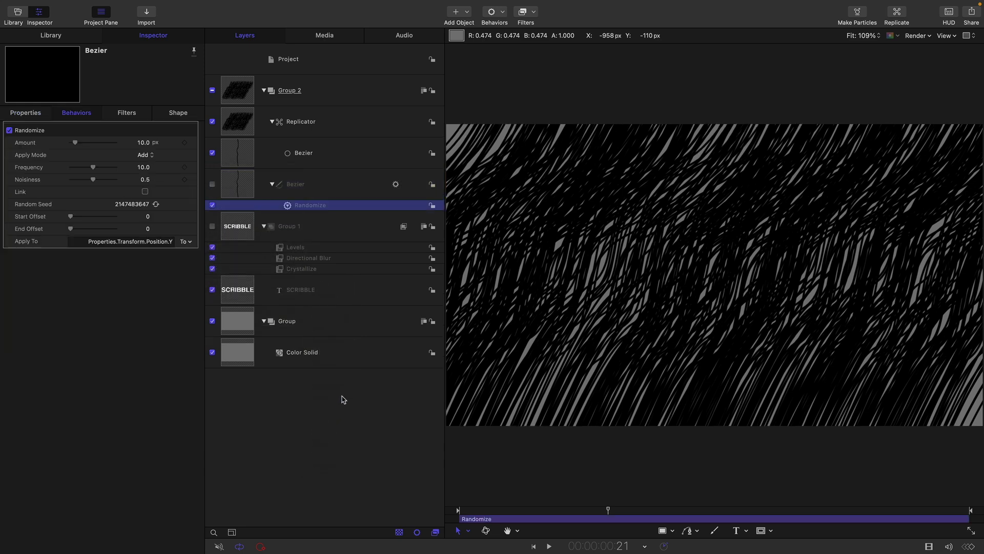
{"action": "type", "text": "125"}
{"action": "key", "text": "Return"}
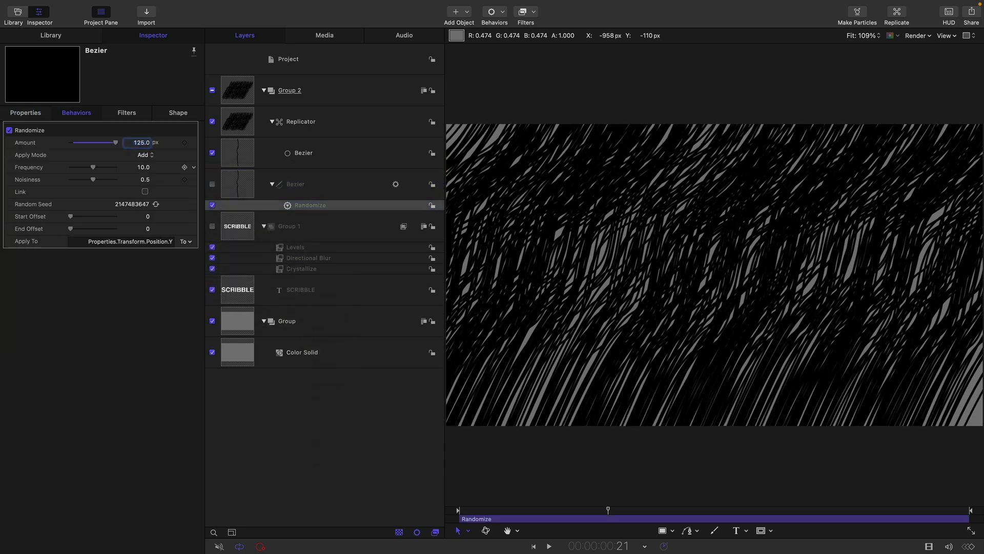
{"action": "left_click", "coordinate": [146, 155]}
{"action": "left_click", "coordinate": [154, 189]}
{"action": "left_click_drag", "start_coordinate": [93, 180], "coordinate": [196, 190]}
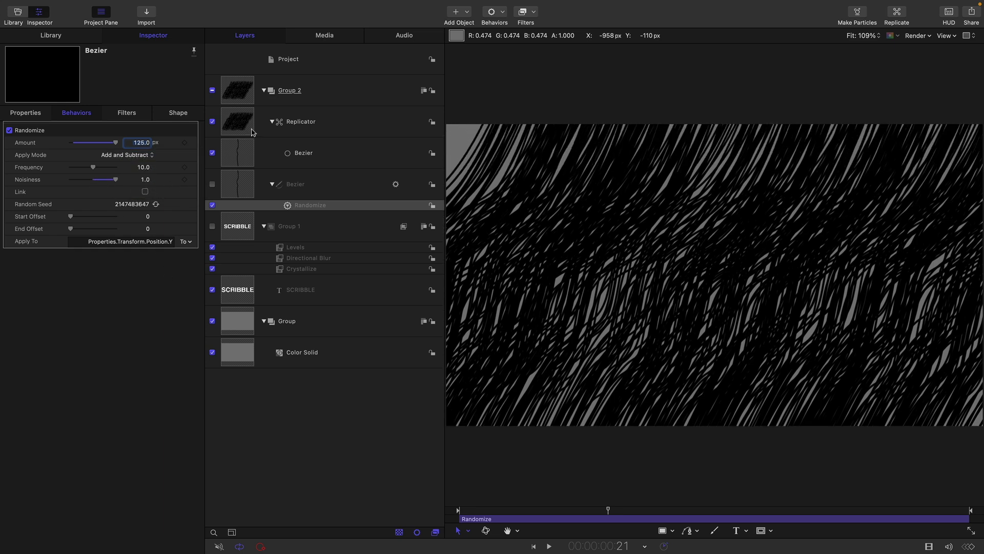
- Add an Image Mask to Group 2 using Group 1 as its source, then preview playback
{"action": "left_click", "coordinate": [238, 91]}
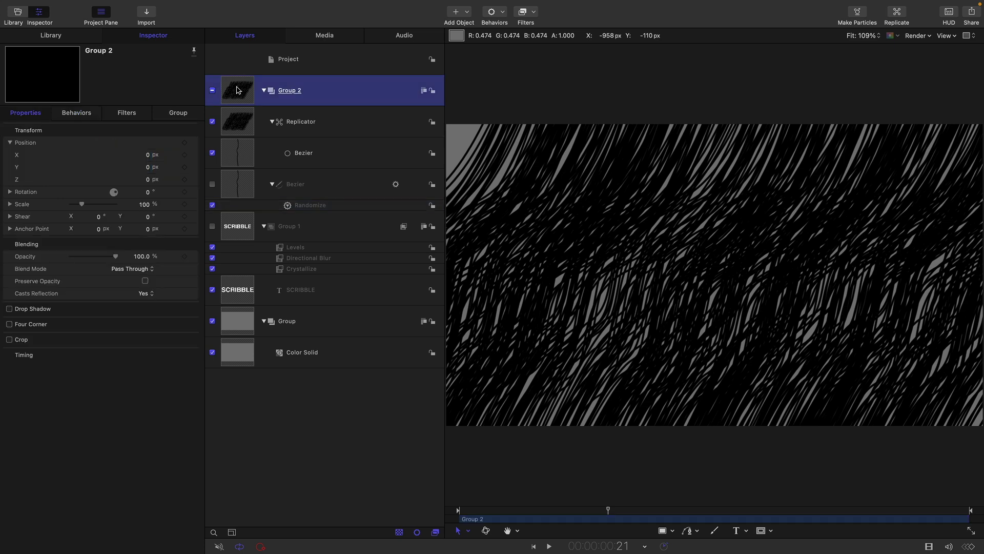
{"action": "right_click", "coordinate": [237, 90]}
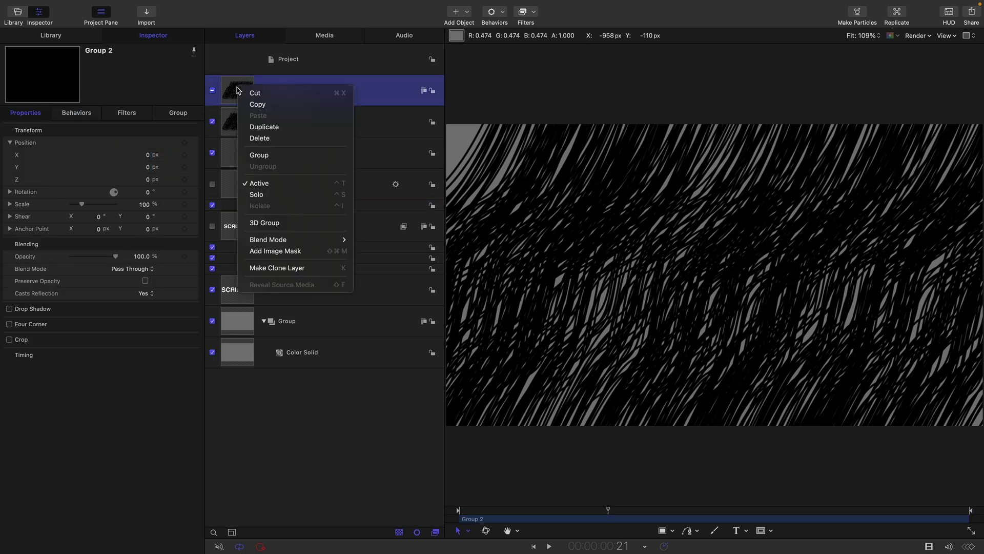
{"action": "left_click", "coordinate": [295, 252]}
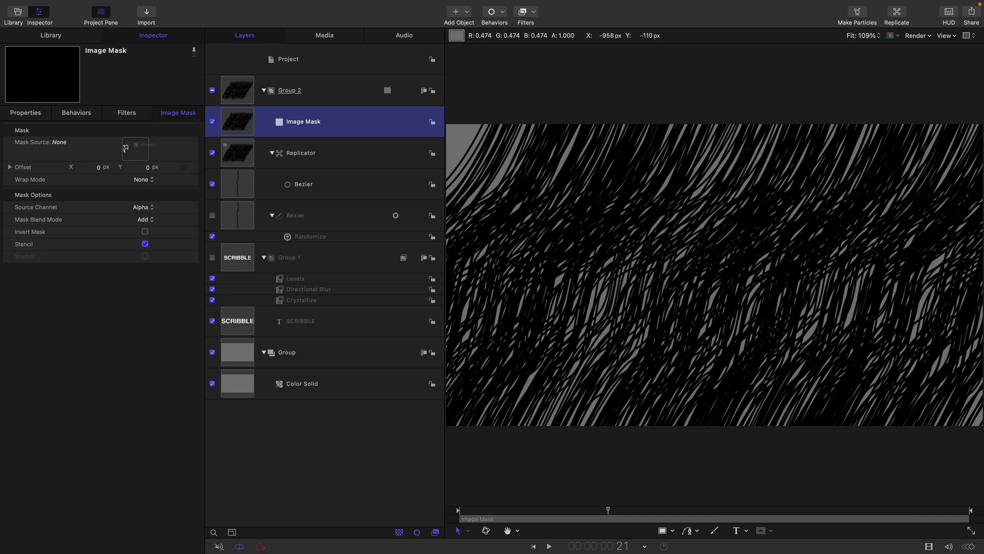
{"action": "left_click_drag", "start_coordinate": [126, 149], "coordinate": [128, 150]}
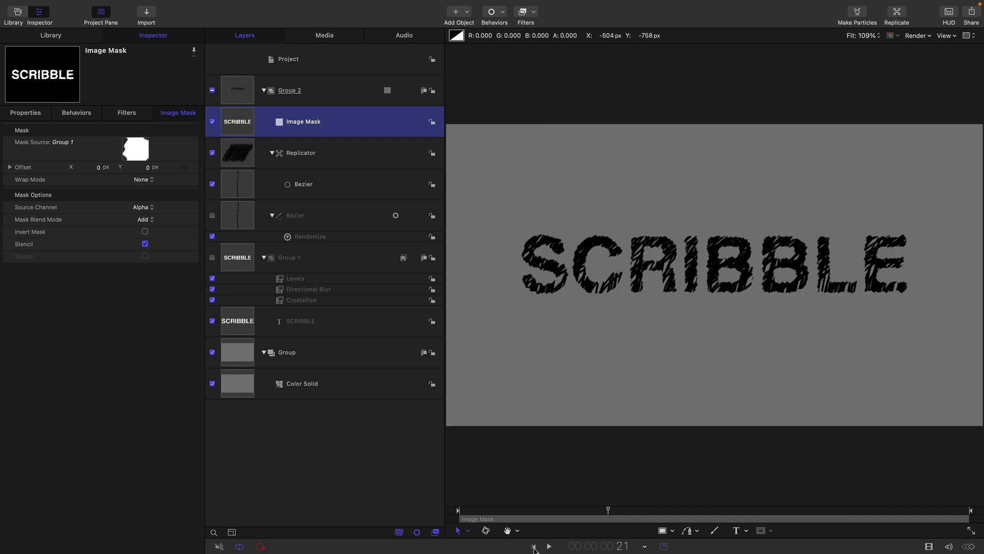
{"action": "left_click", "coordinate": [549, 547]}
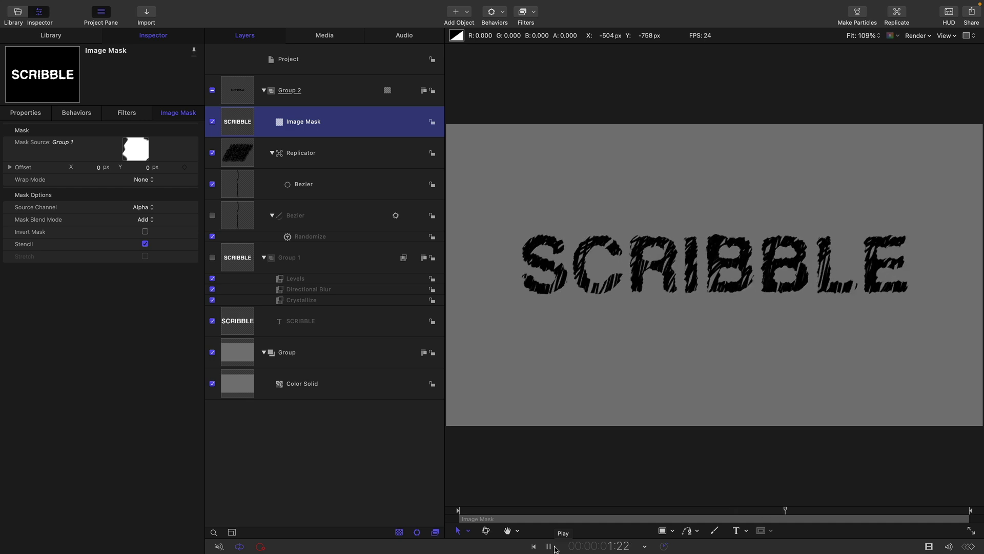
{"action": "left_click", "coordinate": [551, 546]}
{"action": "left_click", "coordinate": [231, 220]}
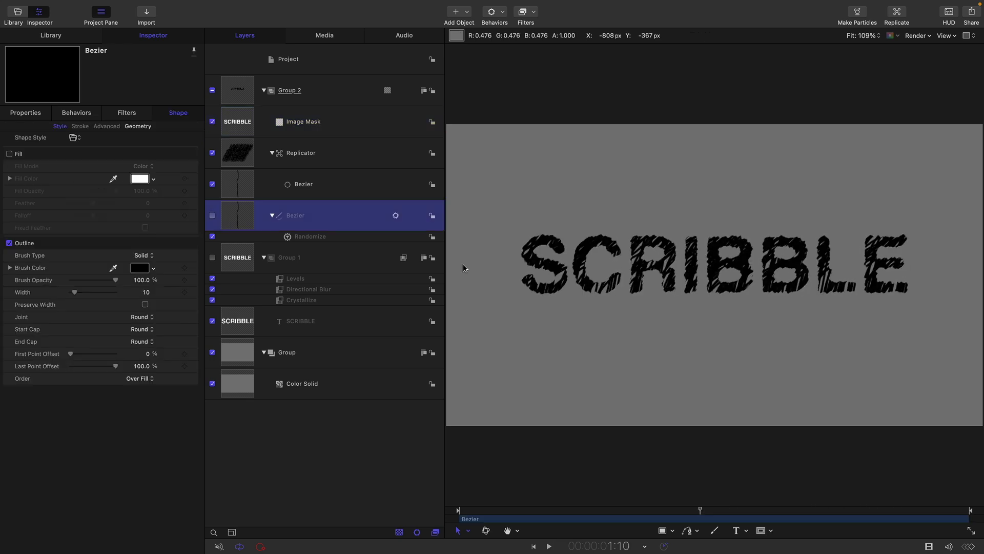
- Set the Bezier outline width to 5 for thinner scribble lines, then select Group 2
{"action": "left_click", "coordinate": [146, 292]}
{"action": "type", "text": "3"}
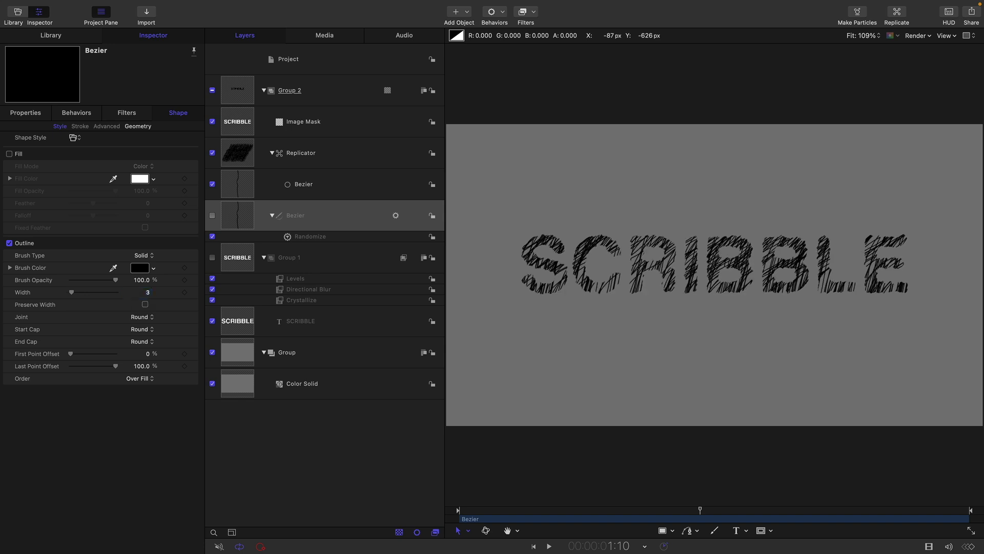
{"action": "key", "text": "BackSpace"}
{"action": "type", "text": "4"}
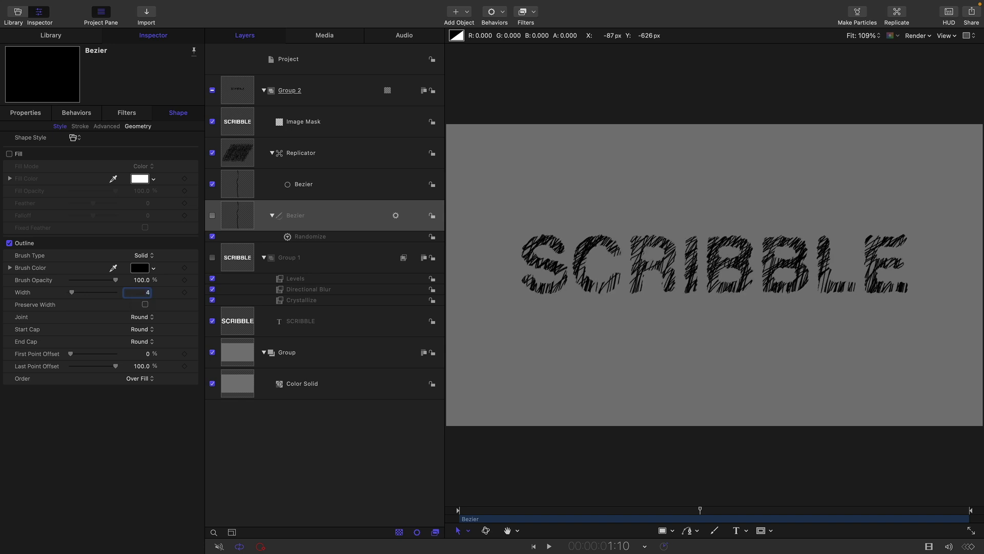
{"action": "key", "text": "BackSpace"}
{"action": "type", "text": "5"}
{"action": "key", "text": "Return"}
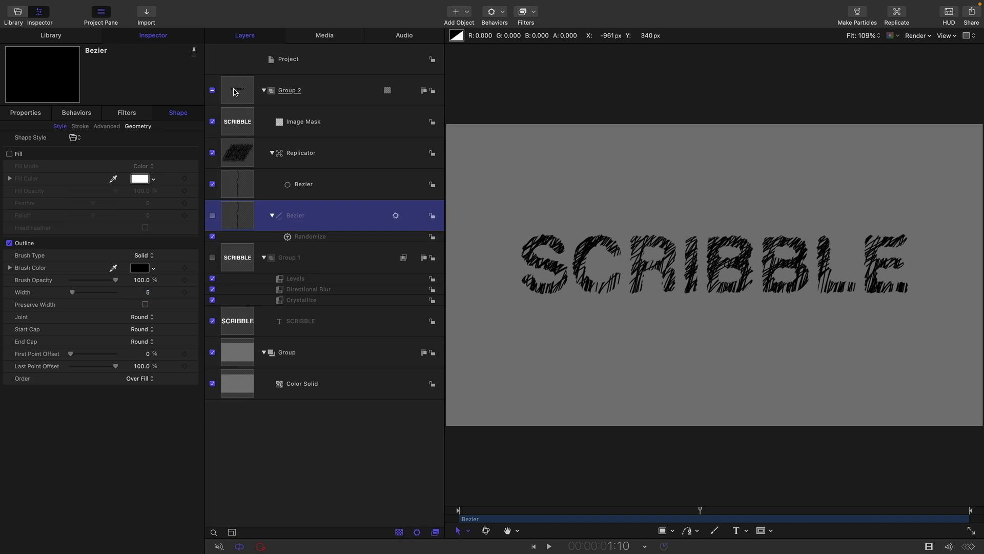
{"action": "left_click", "coordinate": [234, 92]}
- Add an Extrude filter to Group 2 and set its angle to 225°
{"action": "left_click", "coordinate": [535, 14]}
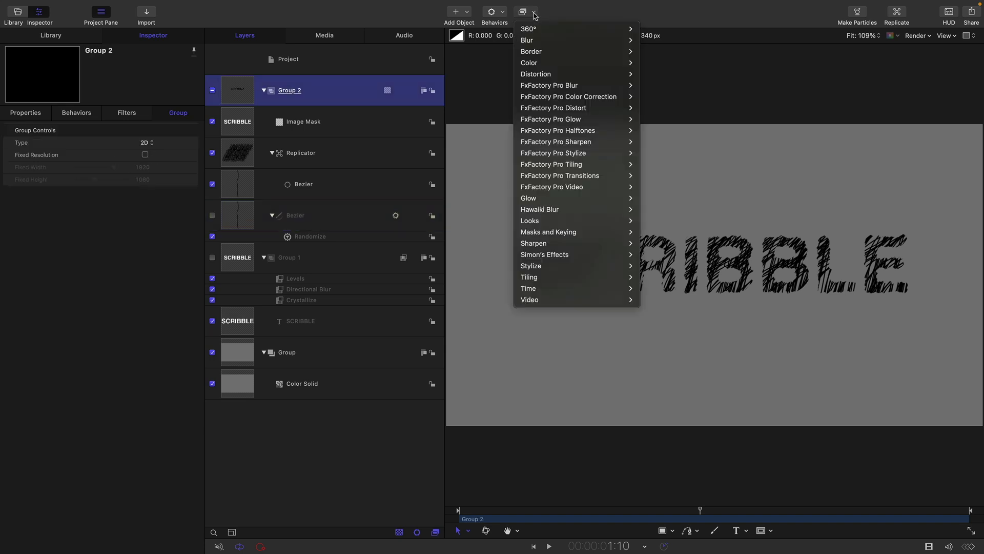
{"action": "mouse_move", "coordinate": [541, 270]}
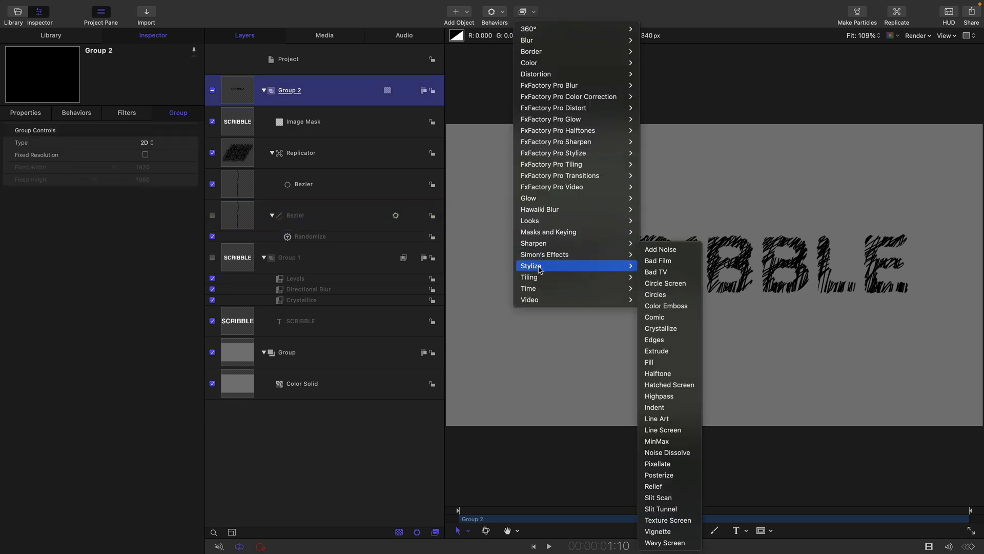
{"action": "left_click", "coordinate": [671, 354]}
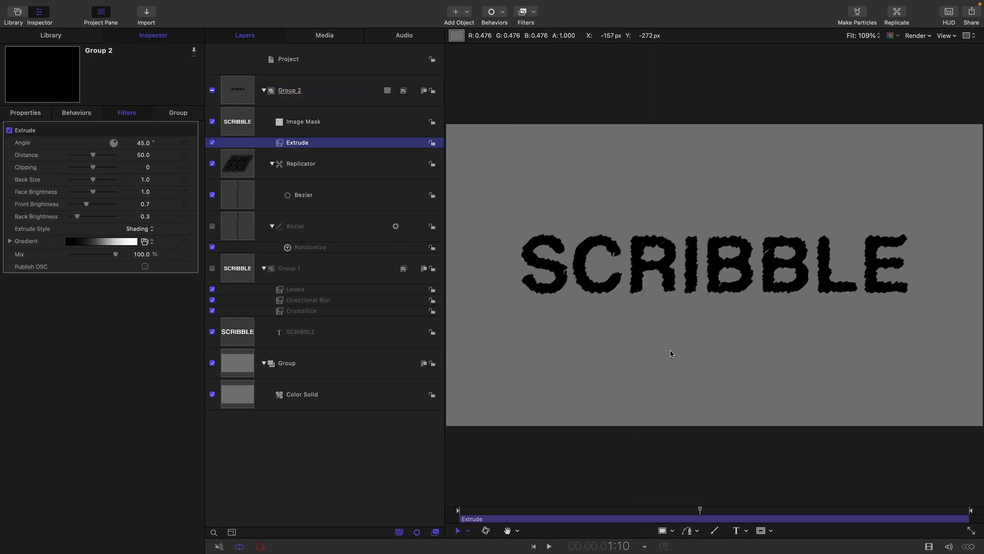
{"action": "left_click", "coordinate": [143, 145]}
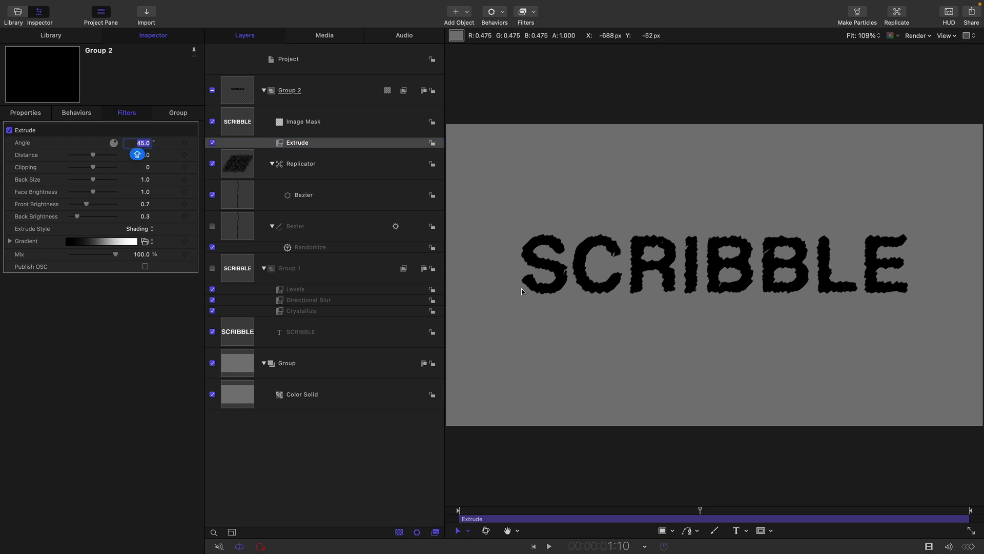
{"action": "type", "text": "225"}
{"action": "key", "text": "Return"}
- Set the Extrude distance to 5, compare with the filter off and on, then raise it to 14
{"action": "left_click", "coordinate": [143, 155]}
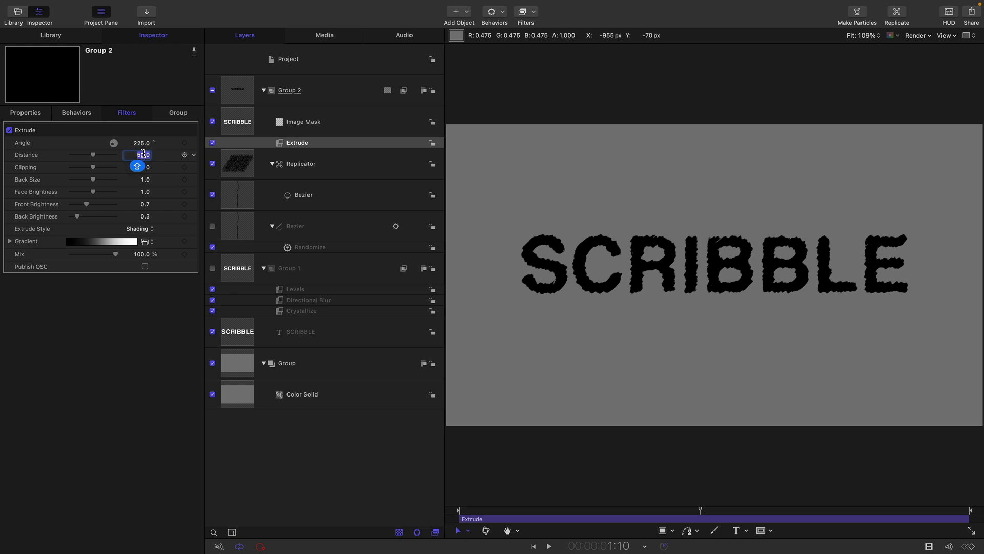
{"action": "type", "text": "5"}
{"action": "key", "text": "Return"}
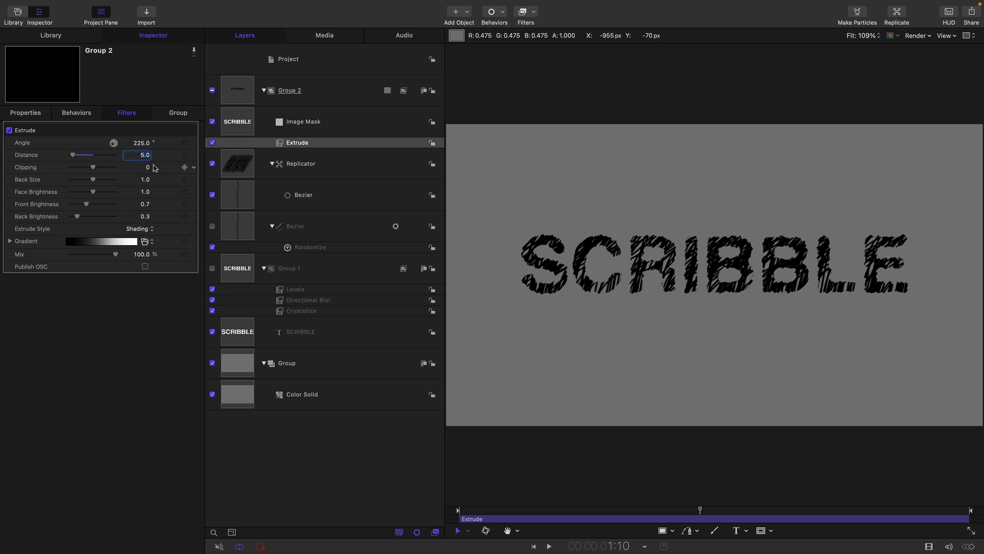
{"action": "left_click", "coordinate": [212, 143]}
{"action": "left_click", "coordinate": [213, 143]}
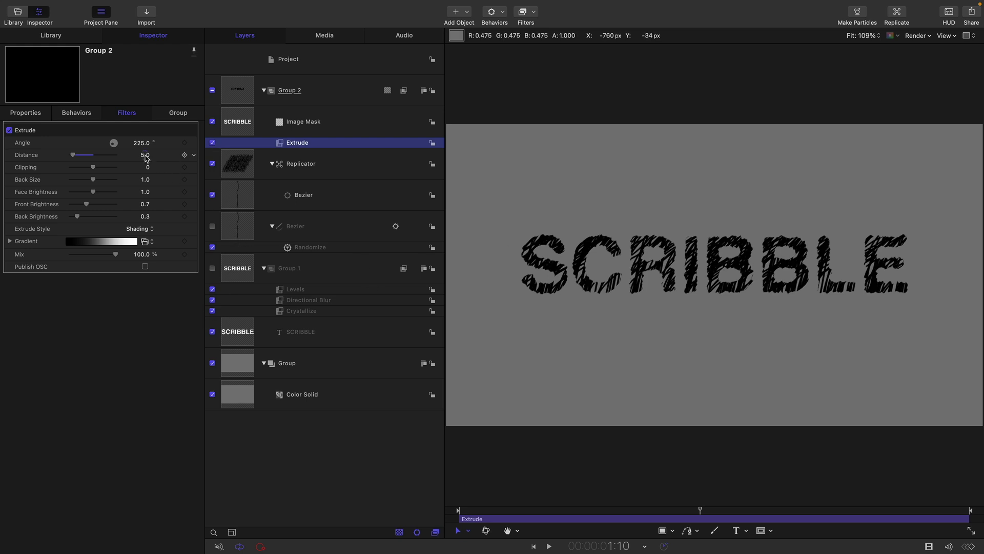
{"action": "mouse_move", "coordinate": [145, 155]}
{"action": "left_mouse_down"}
{"action": "mouse_move", "coordinate": [154, 155]}
{"action": "mouse_move", "coordinate": [142, 154]}
{"action": "left_mouse_up"}
{"action": "left_click", "coordinate": [549, 547]}
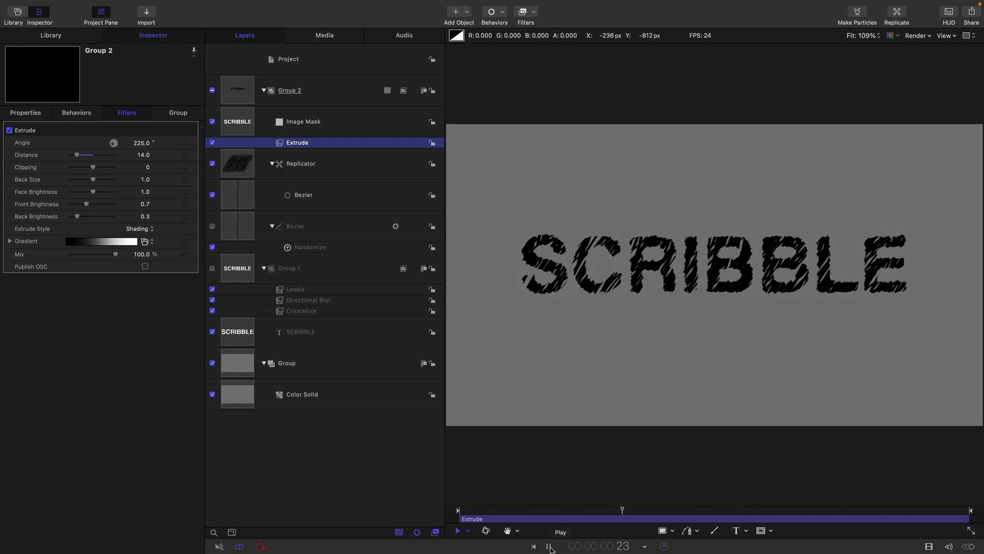
{"action": "left_click", "coordinate": [551, 547]}
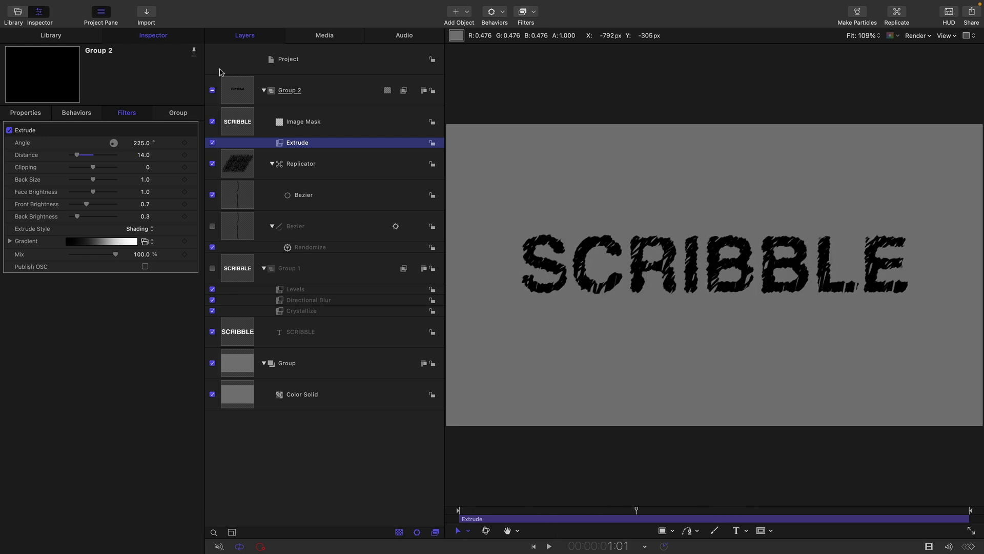
- Add a Ramp parameter behavior to the Replicator's Position X
{"action": "left_click", "coordinate": [238, 166]}
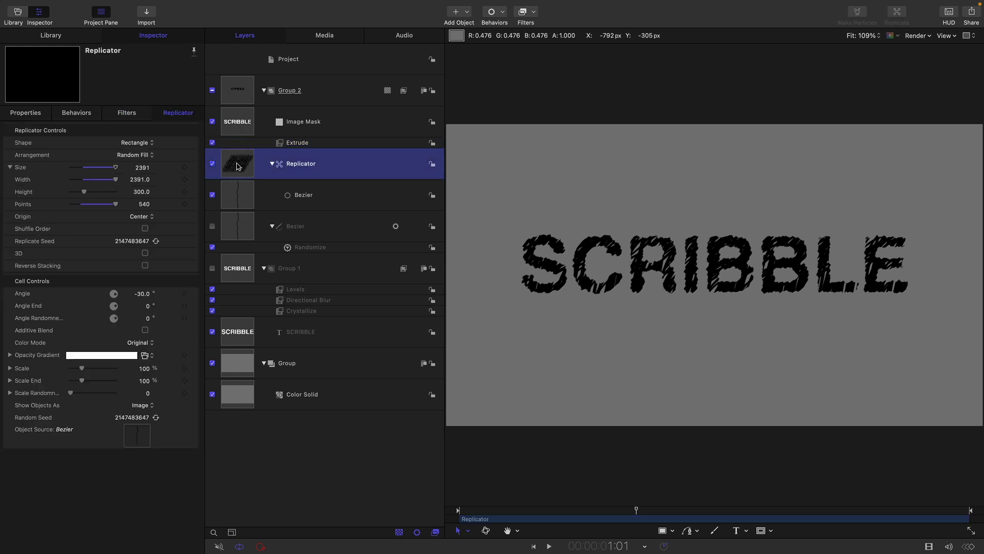
{"action": "left_click", "coordinate": [26, 113]}
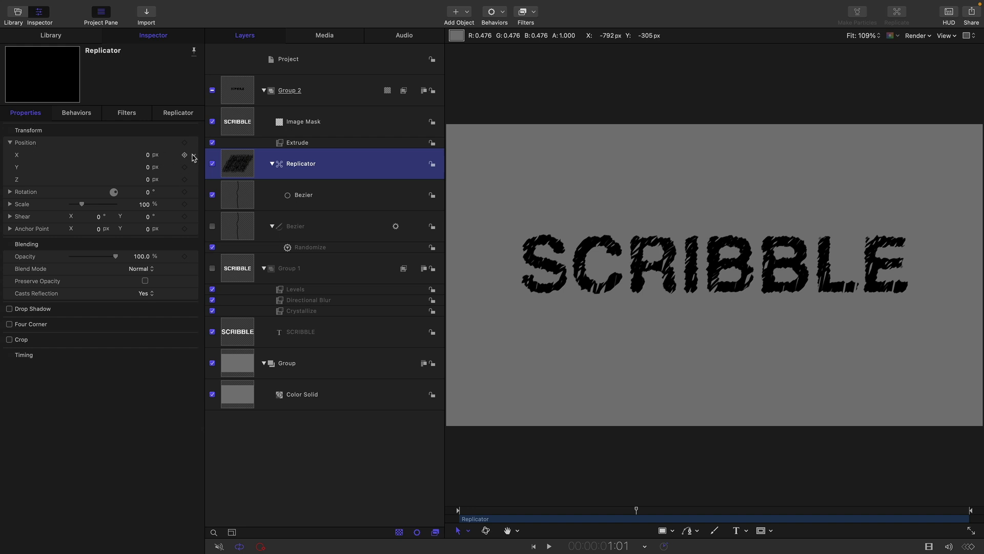
{"action": "left_click", "coordinate": [194, 156]}
{"action": "mouse_move", "coordinate": [240, 261]}
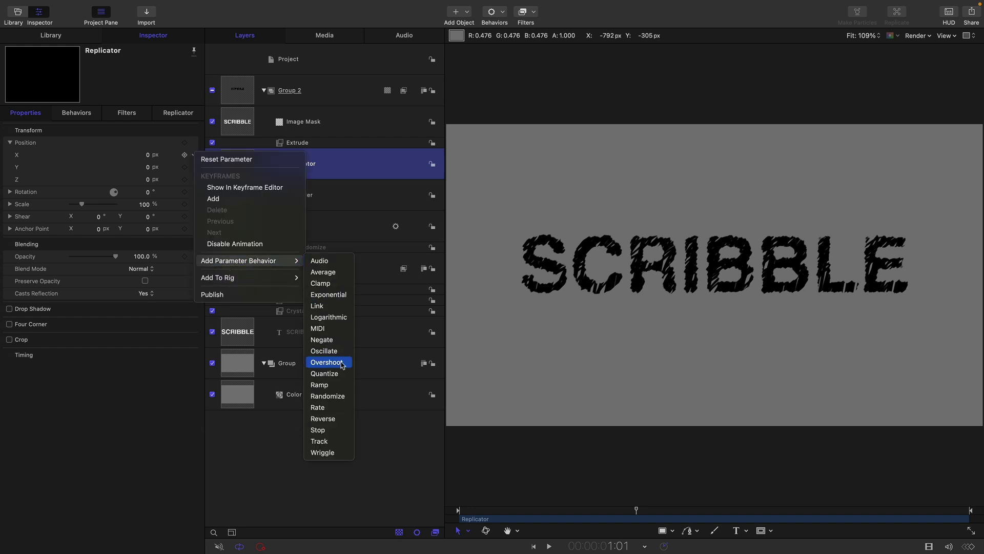
{"action": "left_click", "coordinate": [347, 386]}
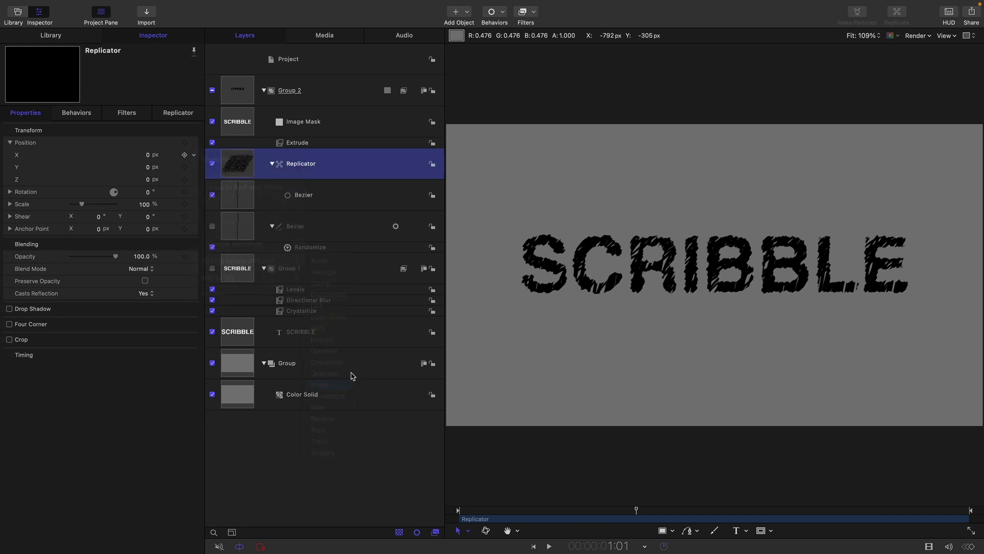
- Make the Ramp end at frame 11
{"action": "left_click", "coordinate": [622, 546]}
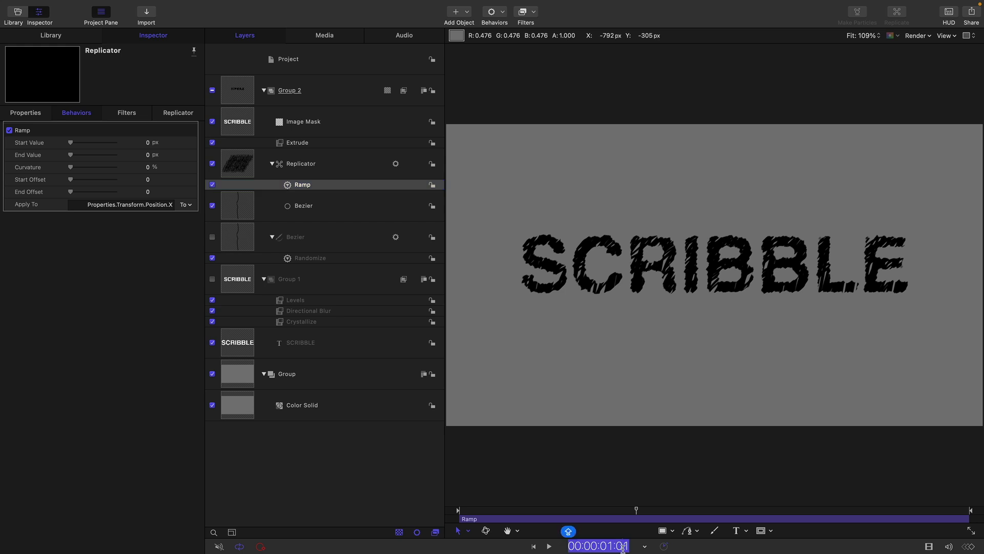
{"action": "type", "text": "11"}
{"action": "key", "text": "Return"}
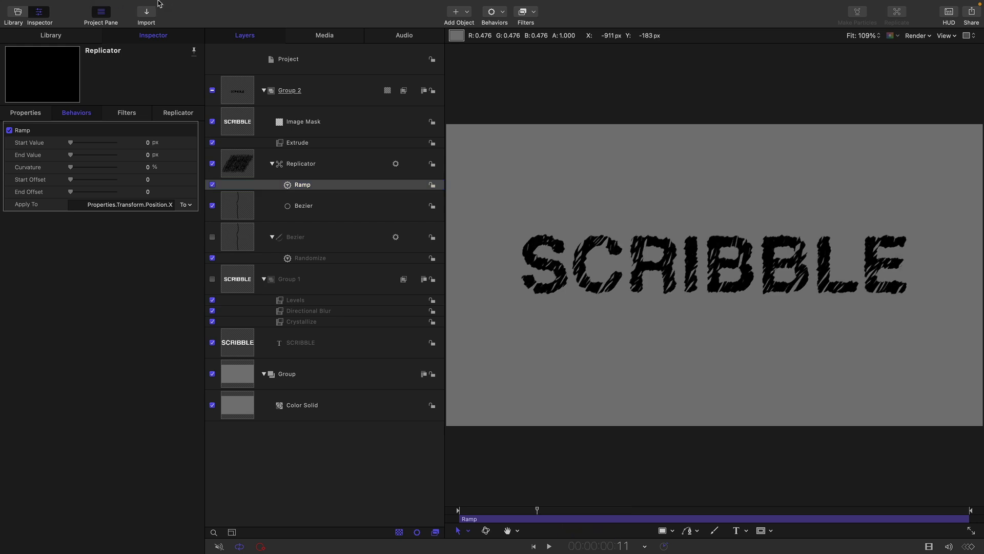
{"action": "mouse_move", "coordinate": [158, 3]}
{"action": "left_click", "coordinate": [114, 6]}
{"action": "left_click", "coordinate": [126, 32]}
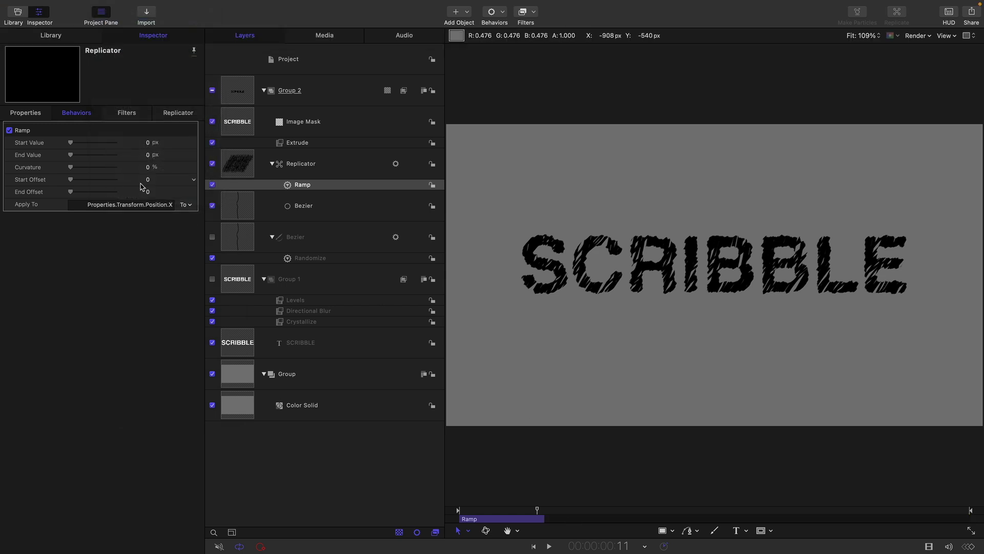
- Set the Ramp start value to -2237.6 px and play back the scribble-on
{"action": "left_click", "coordinate": [148, 143]}
{"action": "type", "text": "-1920.0"}
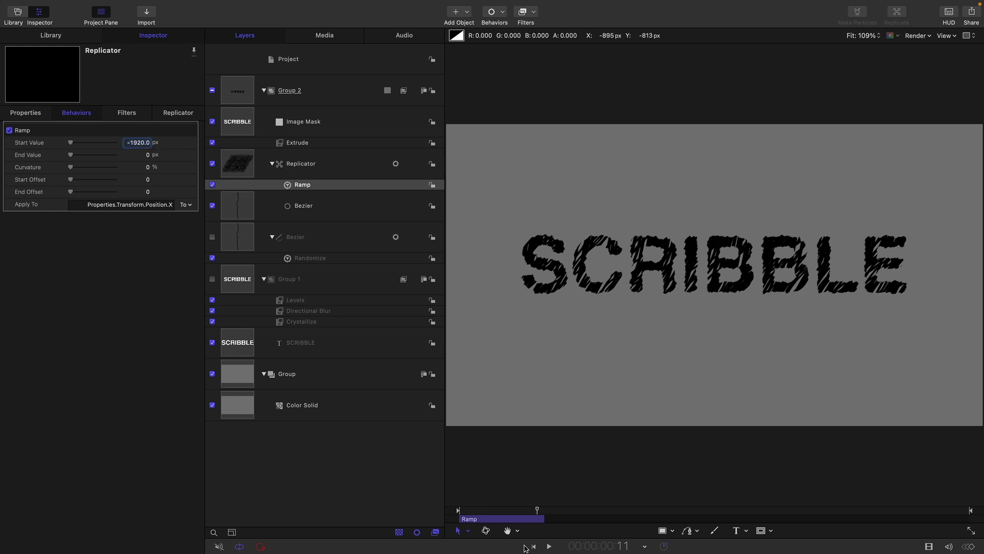
{"action": "left_click", "coordinate": [535, 547]}
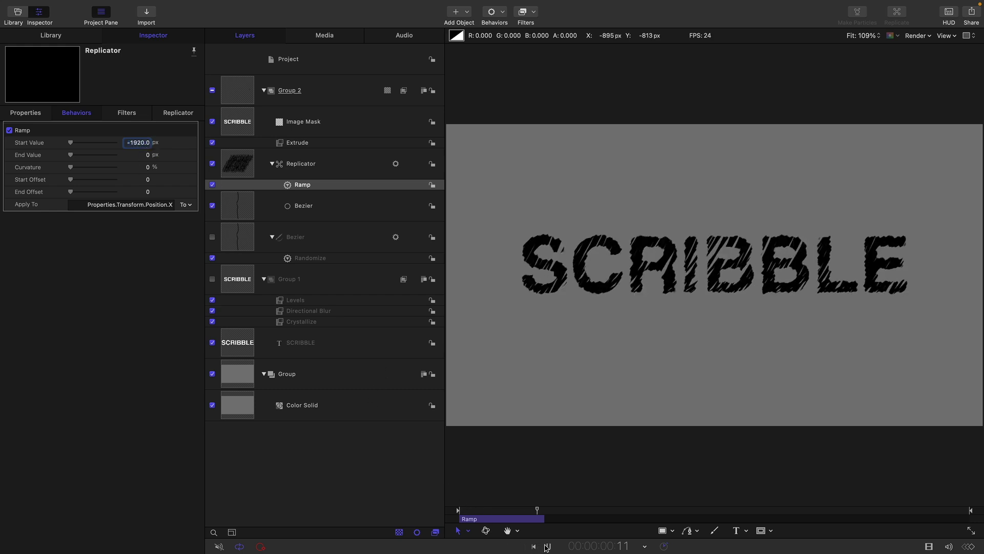
{"action": "left_click", "coordinate": [548, 546]}
{"action": "left_click", "coordinate": [534, 547]}
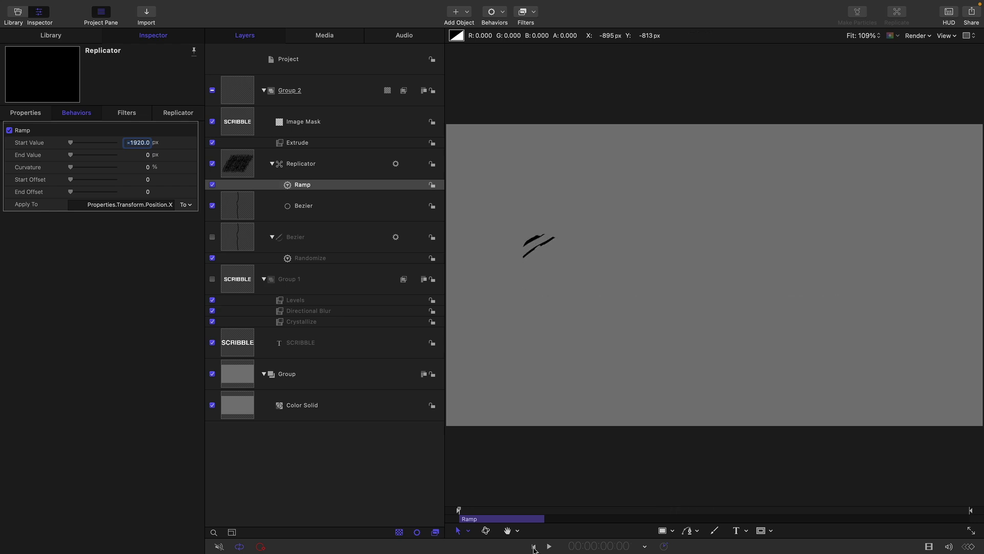
{"action": "left_click_drag", "start_coordinate": [138, 142], "coordinate": [139, 144]}
{"action": "left_click", "coordinate": [549, 546]}
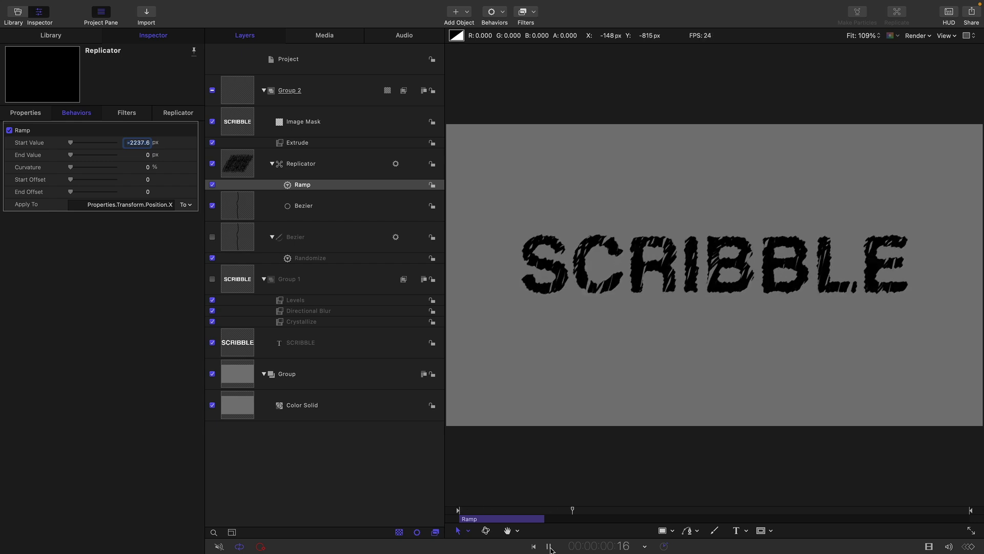
{"action": "key", "text": "space"}
{"action": "left_click_drag", "start_coordinate": [578, 511], "coordinate": [433, 522]}
{"action": "key", "text": "space"}
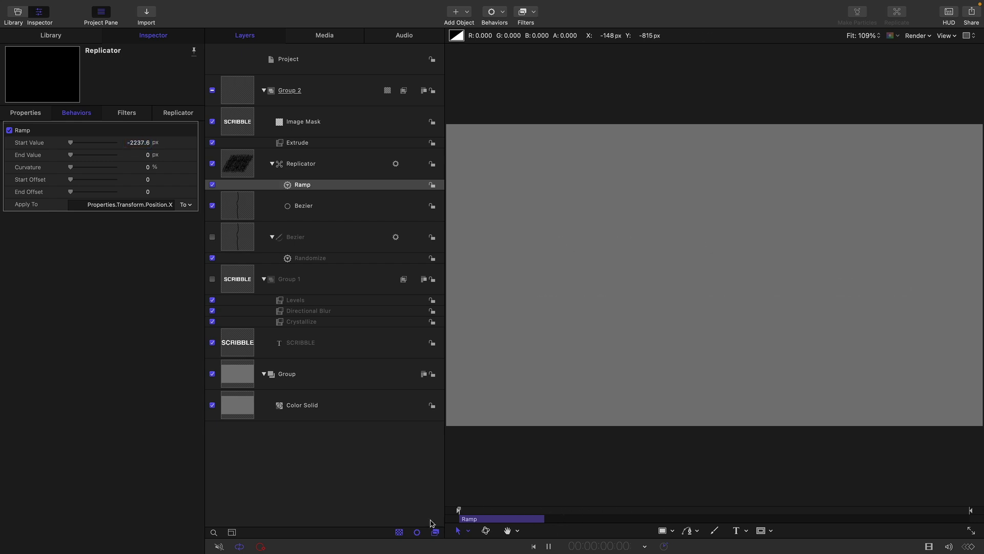
{"action": "key", "text": "space"}
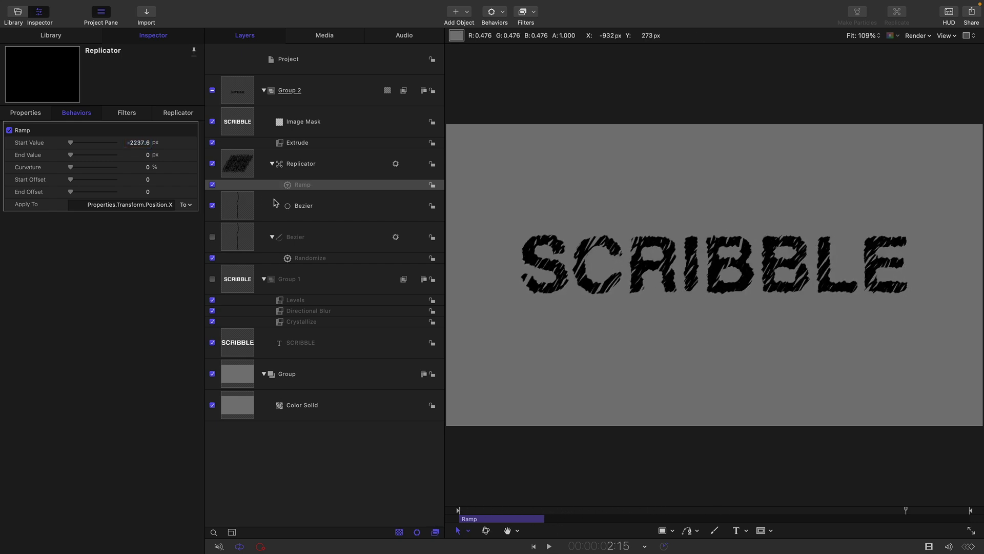
- Duplicate the Ramp behavior and move the copy to start at 2:11
{"action": "right_click", "coordinate": [288, 189]}
{"action": "left_click", "coordinate": [314, 224]}
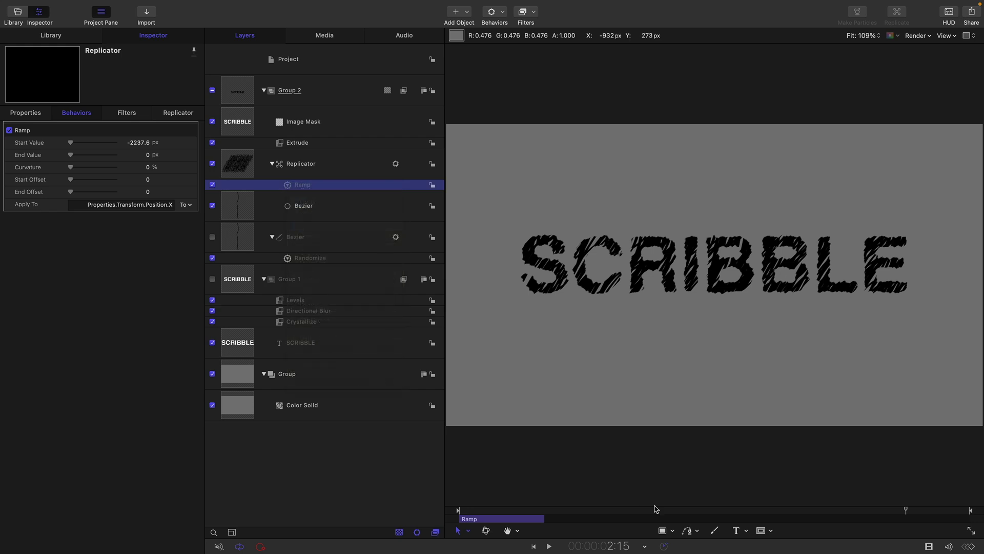
{"action": "left_click_drag", "start_coordinate": [523, 526], "coordinate": [949, 526]}
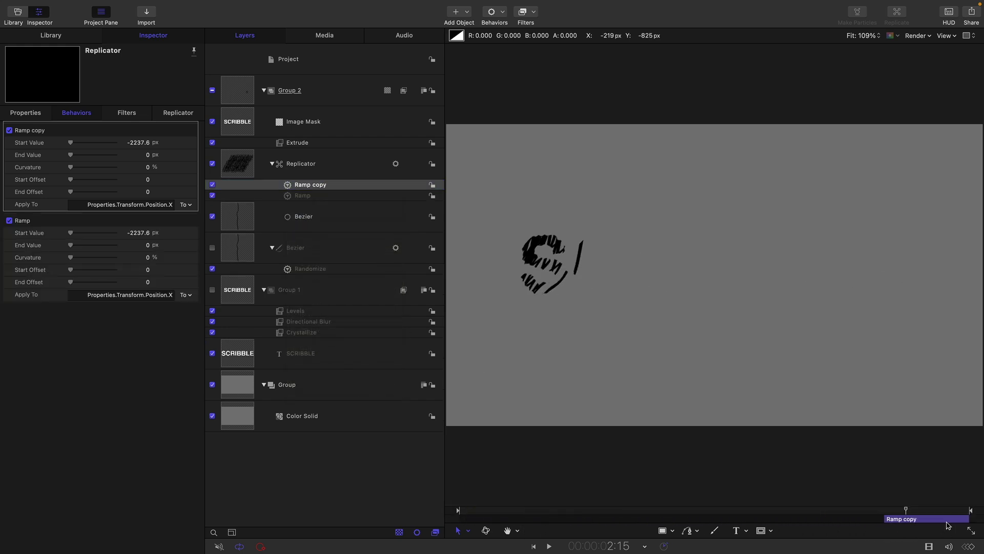
- Set the Ramp copy's start value to 0 and end value to 2000, then preview the scribble-off
{"action": "left_click", "coordinate": [138, 142]}
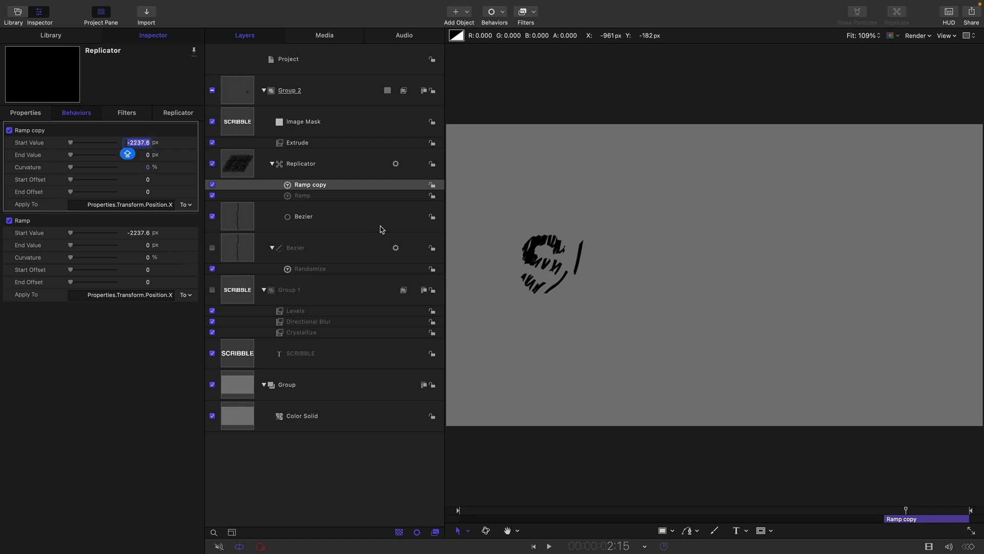
{"action": "type", "text": "0"}
{"action": "key", "text": "Tab"}
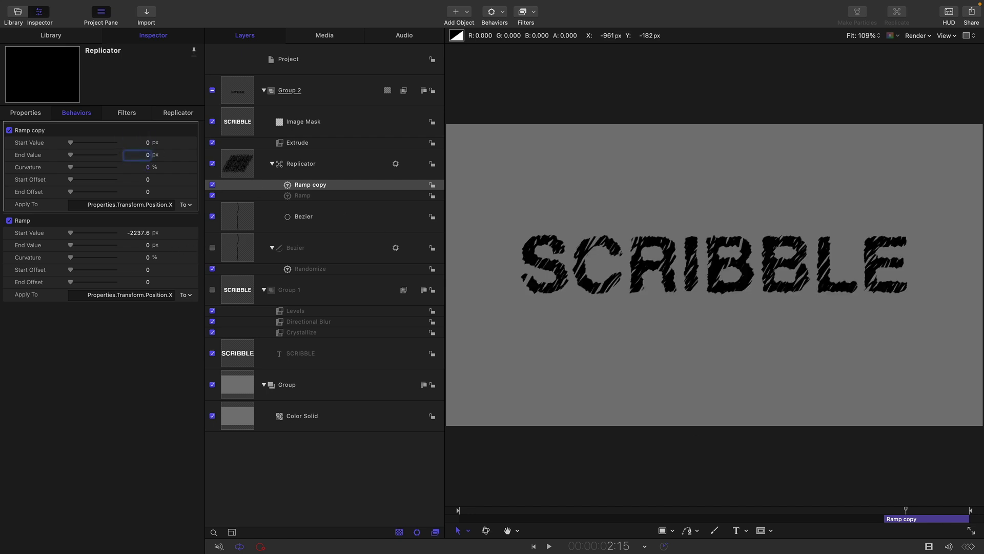
{"action": "type", "text": "2000"}
{"action": "key", "text": "Return"}
{"action": "left_click_drag", "start_coordinate": [910, 512], "coordinate": [962, 511]}
{"action": "key", "text": "space"}
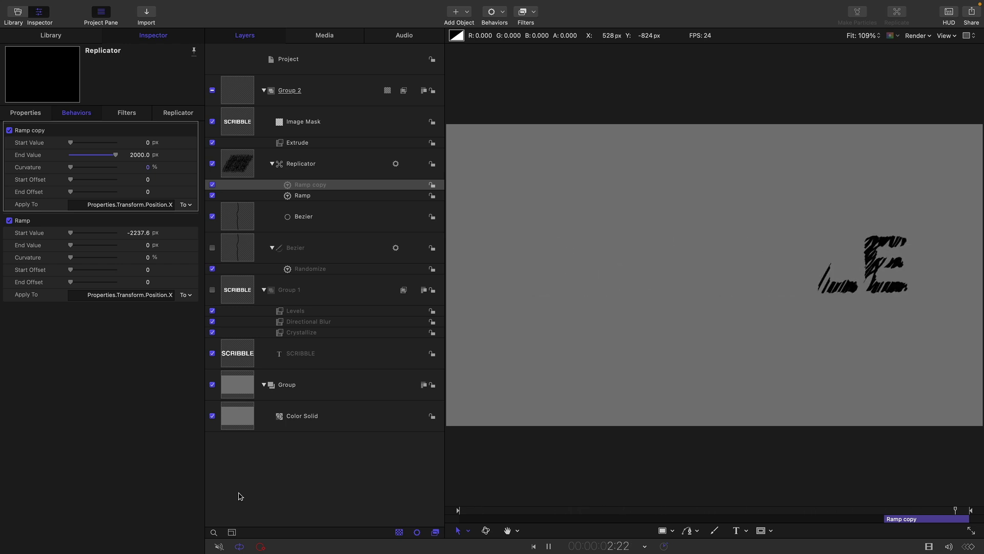
{"action": "key", "text": "space"}
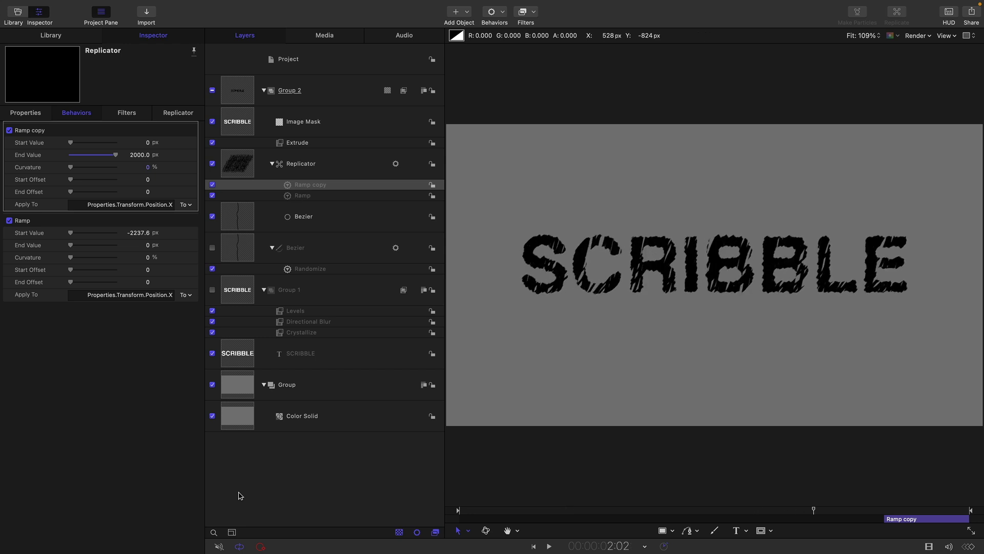
{"action": "left_click", "coordinate": [241, 254]}
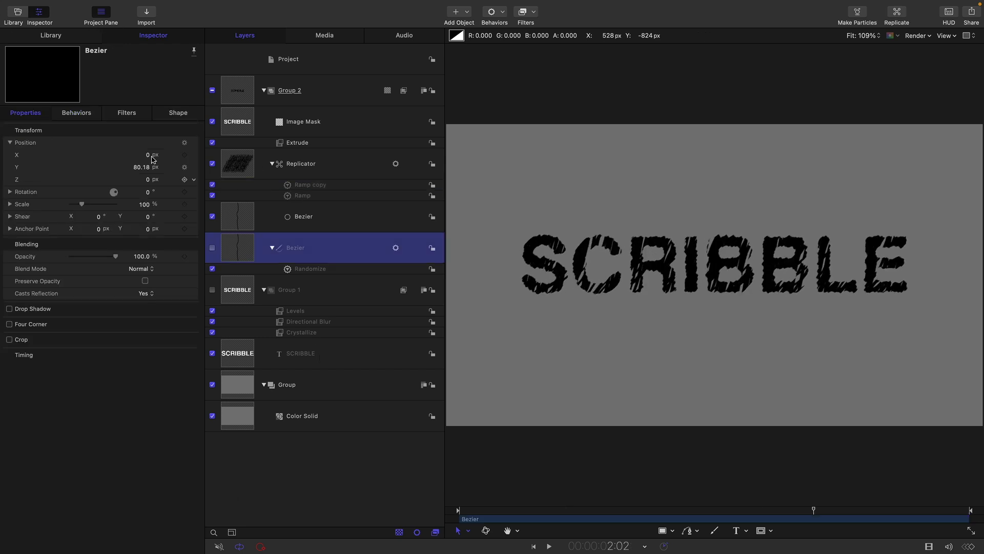
{"action": "left_click", "coordinate": [179, 115]}
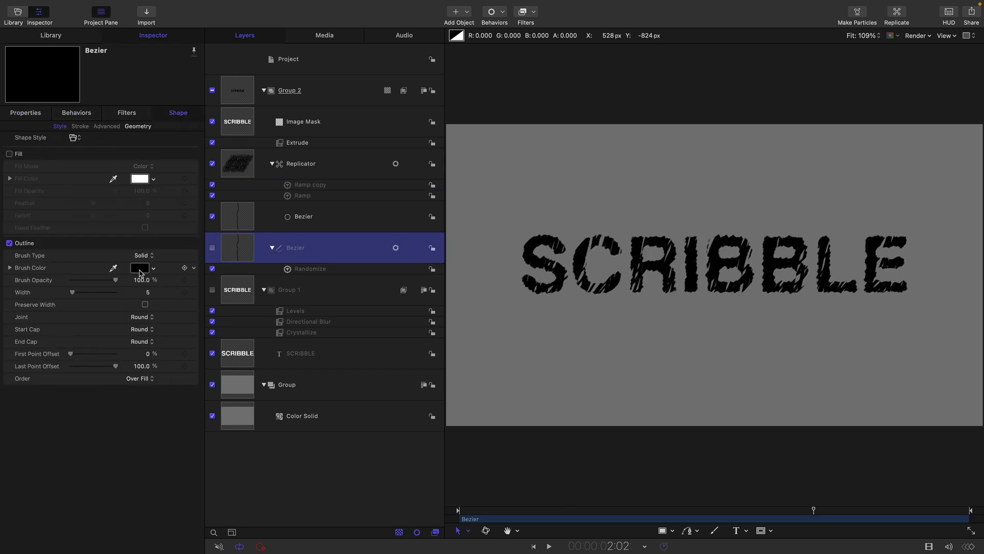
{"action": "left_click", "coordinate": [140, 267]}
{"action": "left_click", "coordinate": [429, 405]}
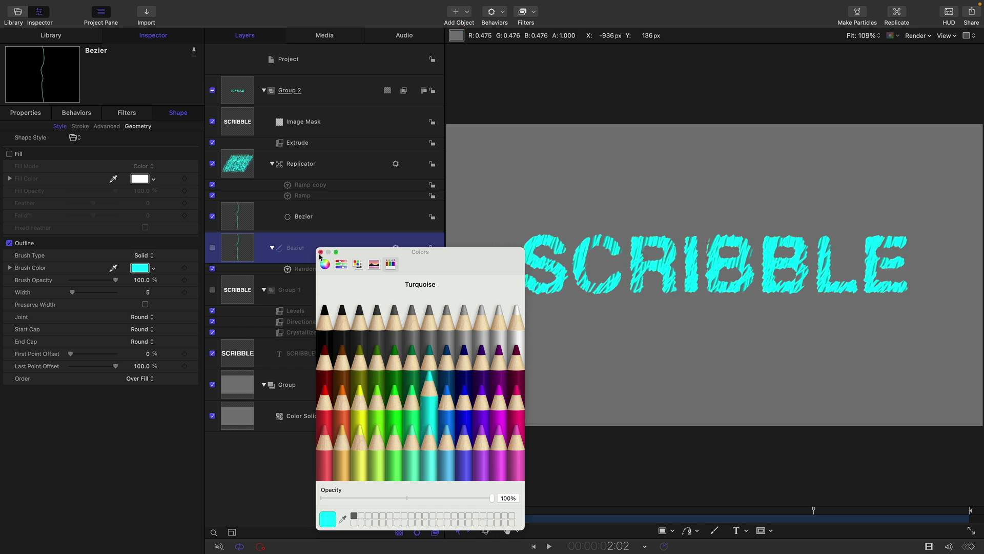
{"action": "left_click", "coordinate": [325, 323]}
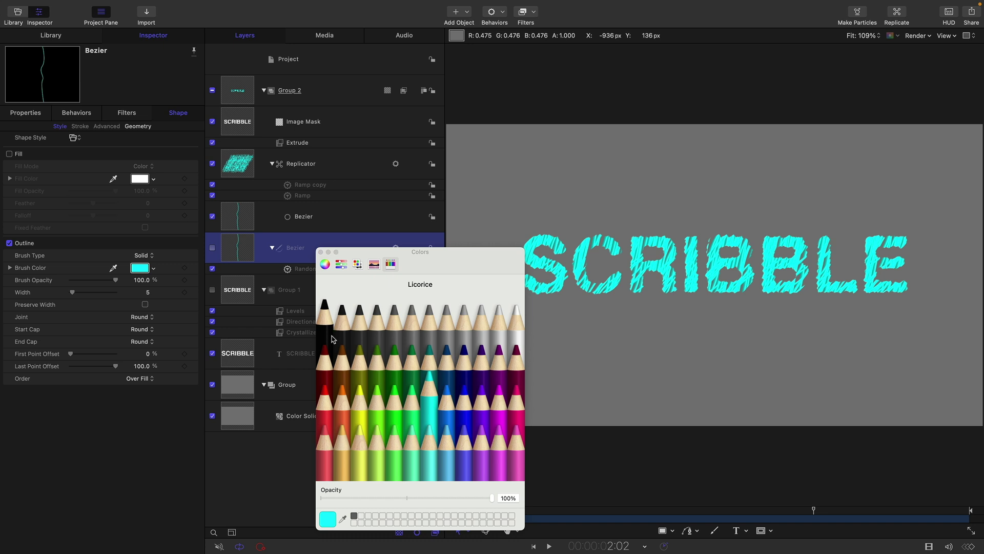
{"action": "left_click", "coordinate": [320, 252]}
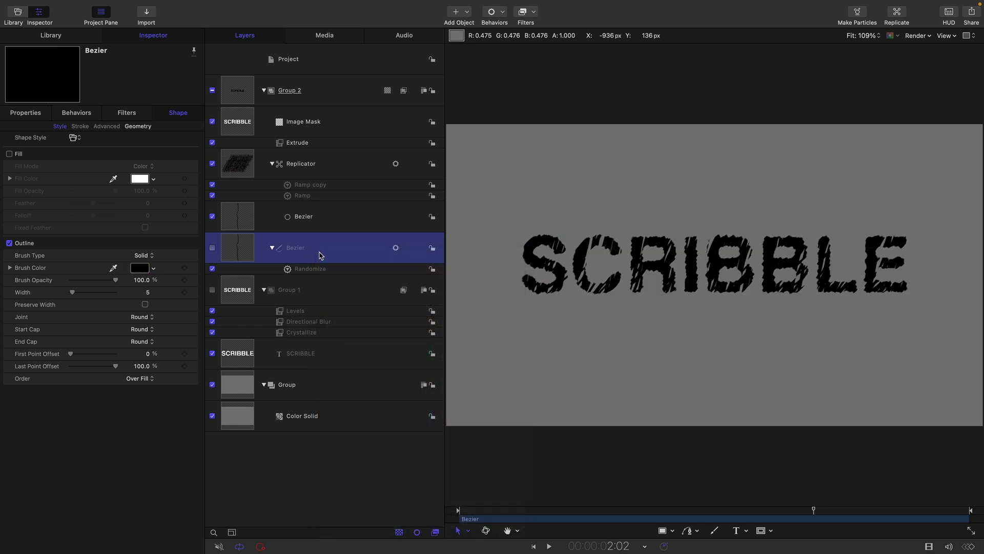